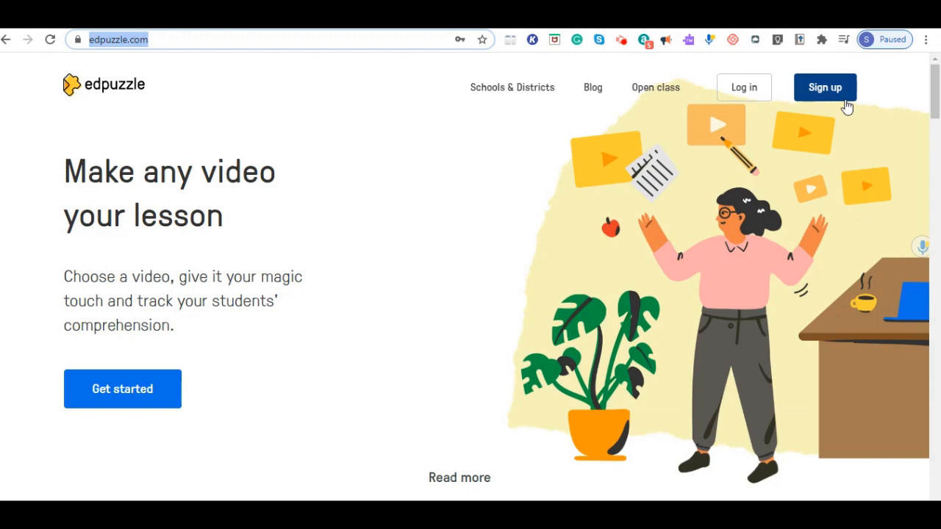
Step: Log in to Edpuzzle as a teacher through Google sign-in, using the school account
click(731, 87)
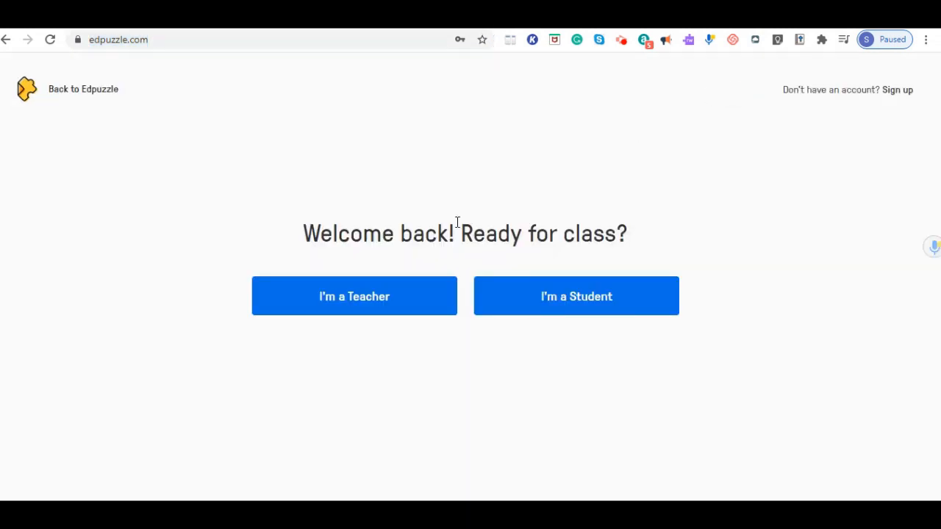
click(377, 297)
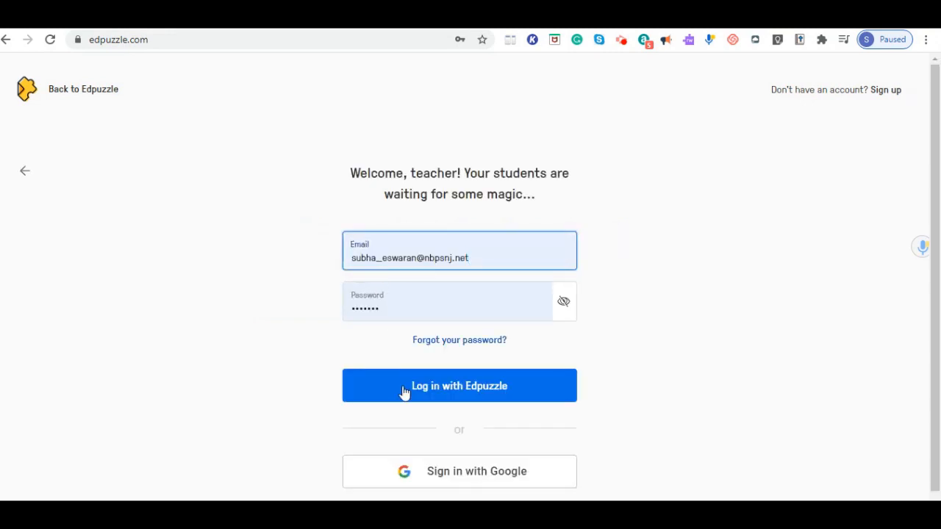
click(427, 471)
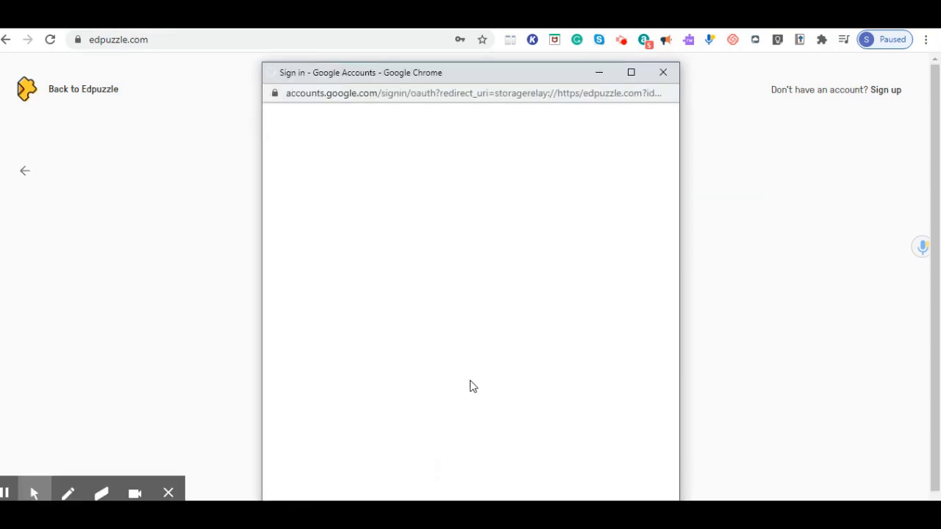
click(170, 494)
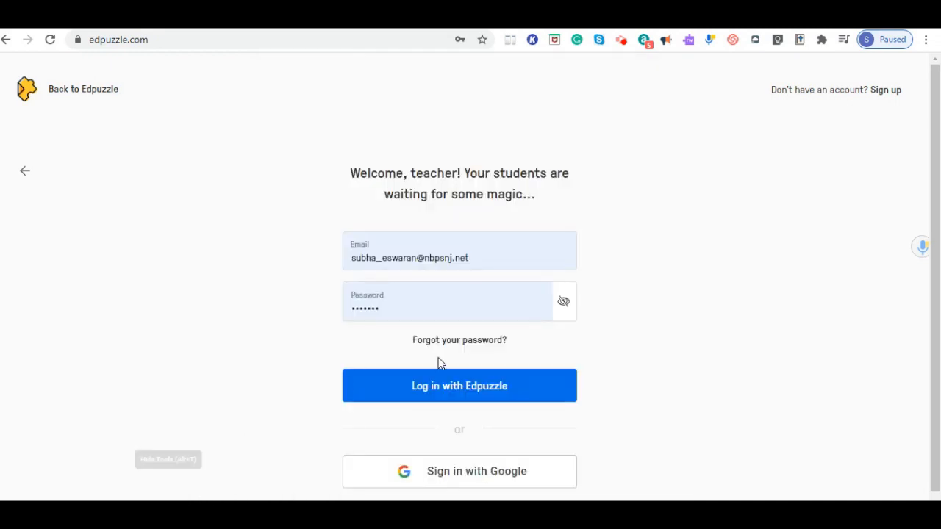
click(458, 473)
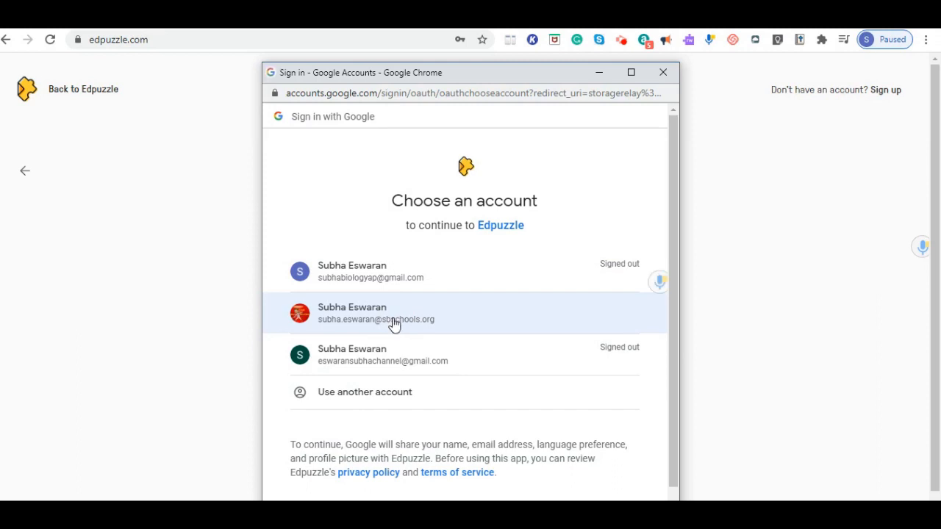
click(394, 320)
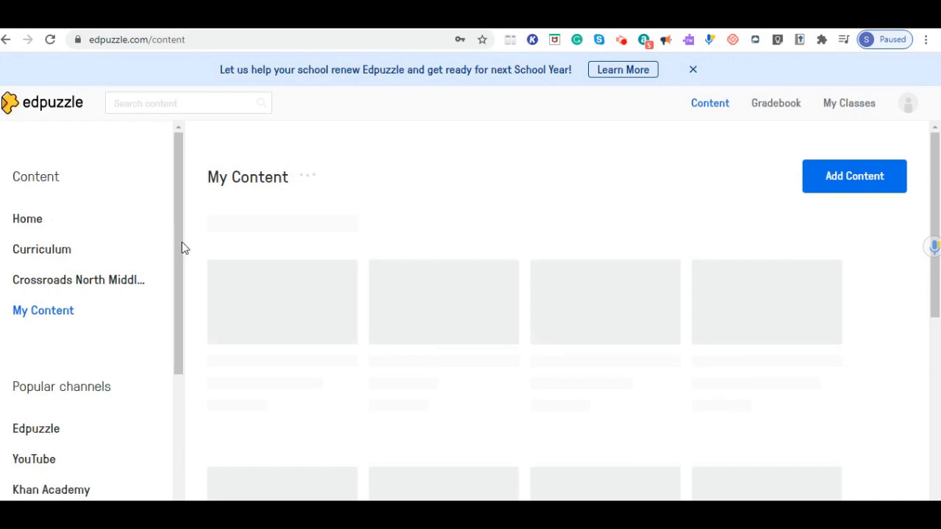
drag(181, 243, 179, 378)
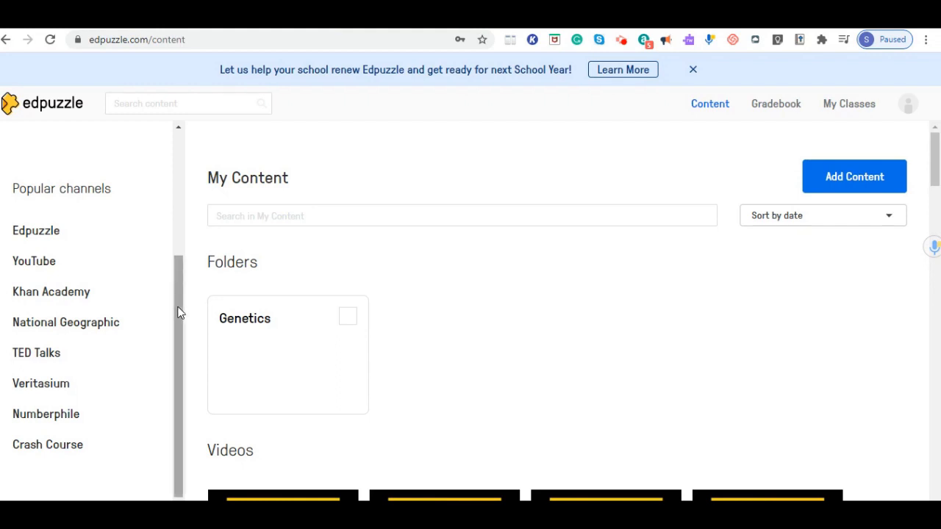
drag(178, 310, 203, 163)
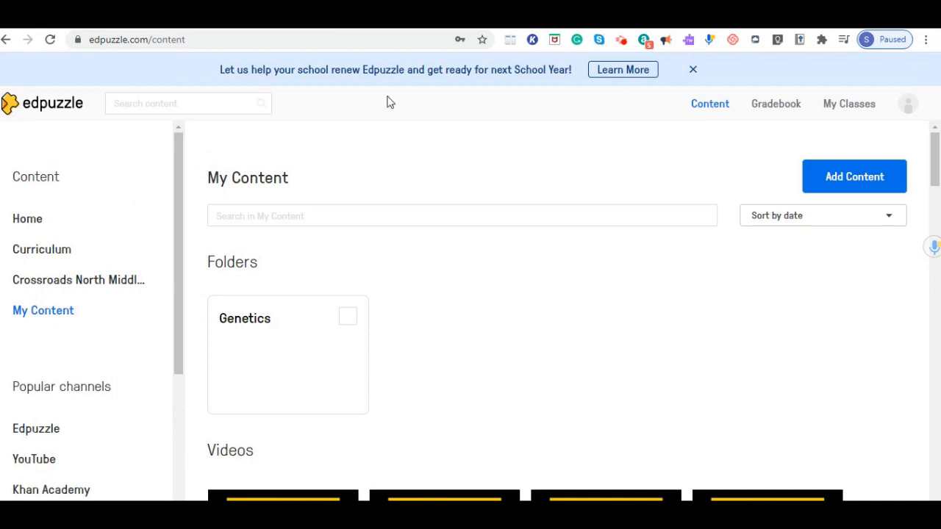
Step: Import the class "Demo class" from Google Classroom into My Classes
click(854, 106)
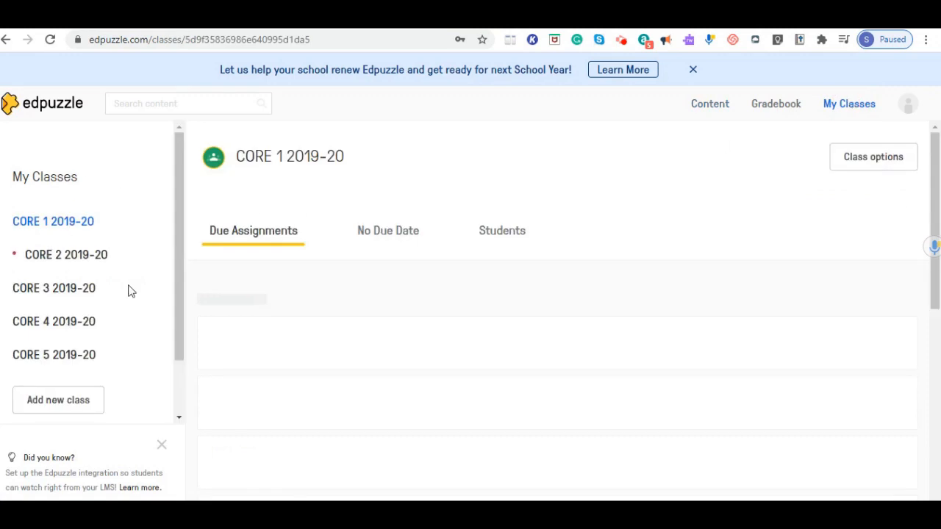
drag(174, 291, 175, 300)
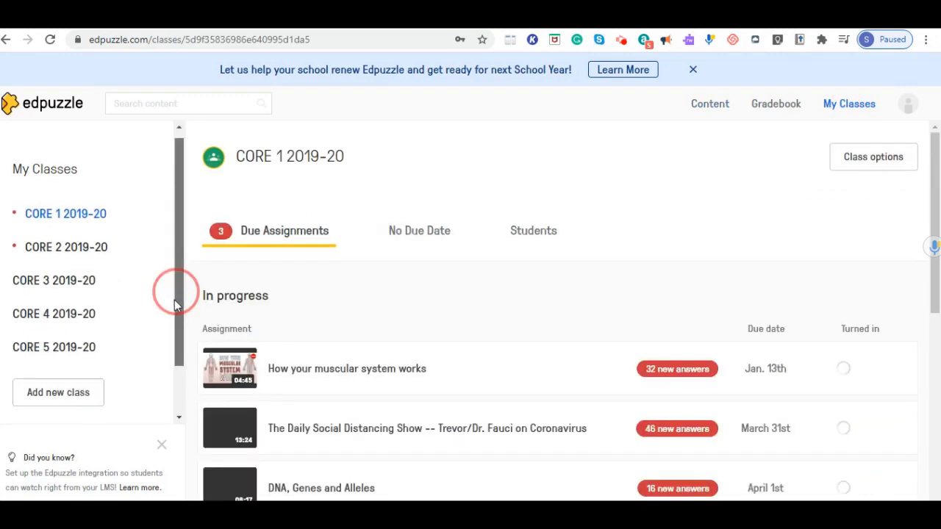
scroll(70, 391, down, 1)
click(64, 375)
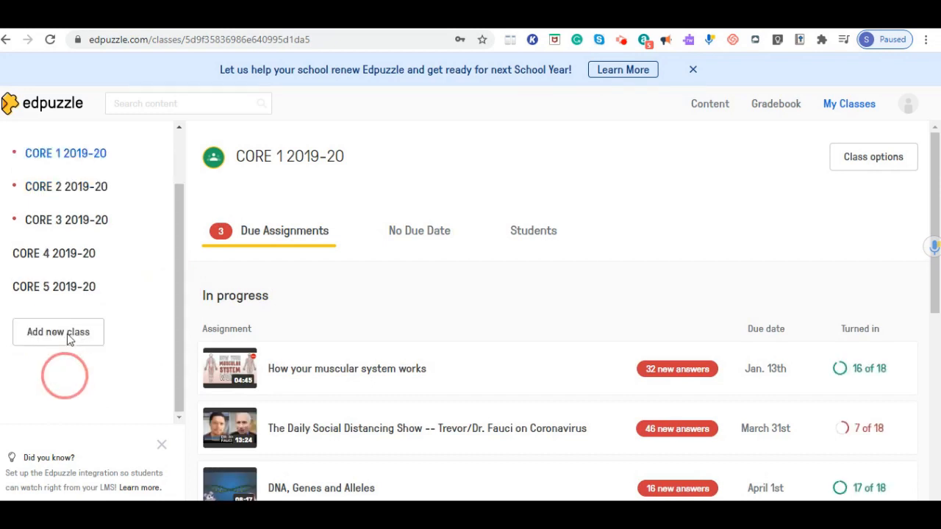
click(68, 335)
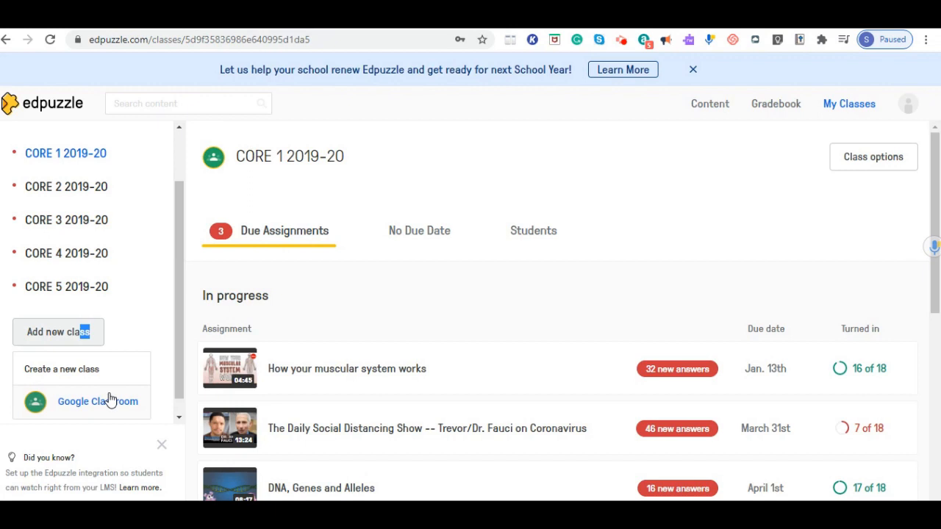
click(113, 405)
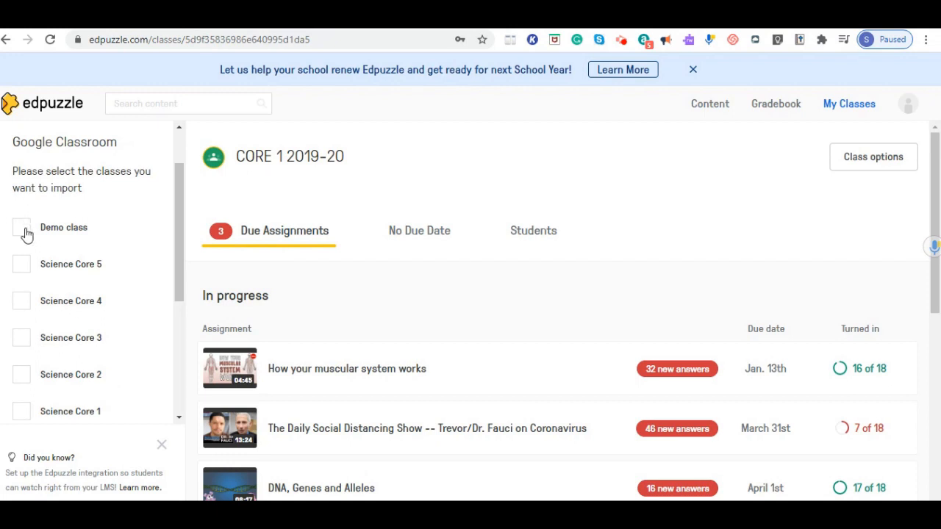
click(26, 234)
drag(180, 282, 170, 370)
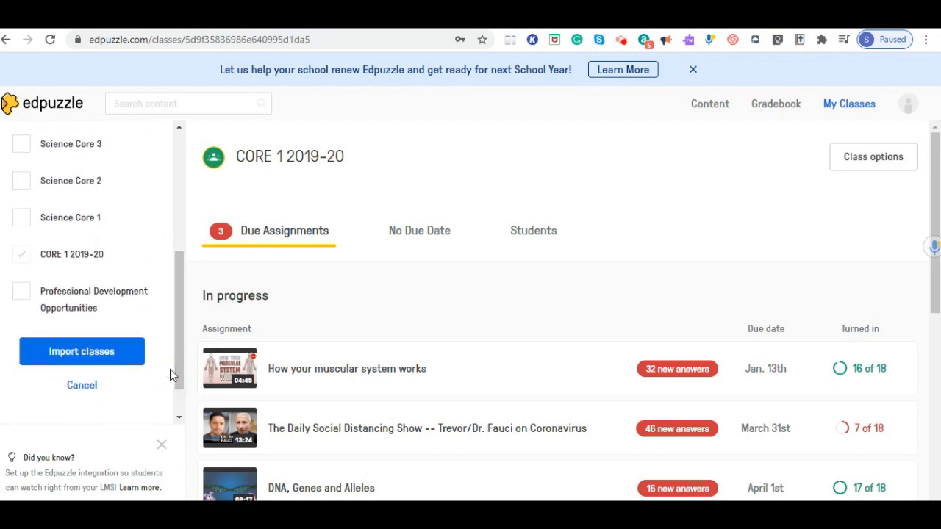
click(119, 357)
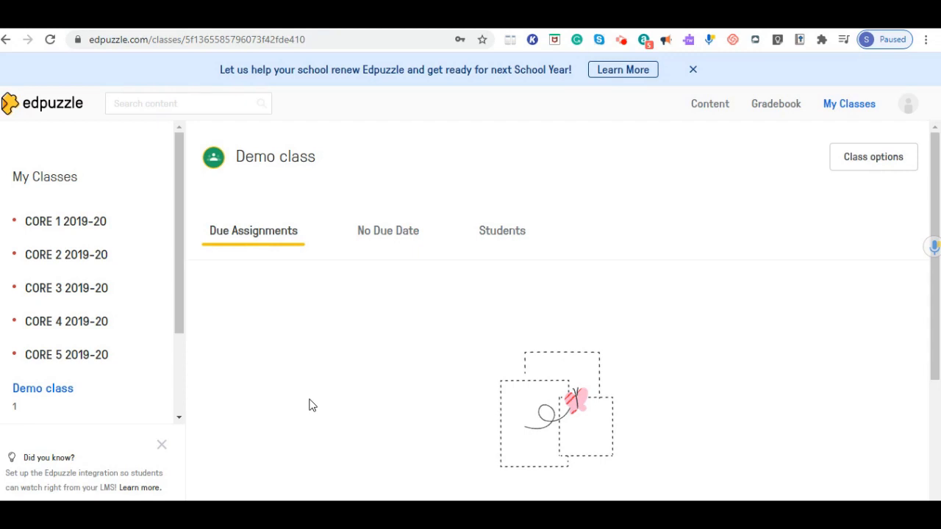
Step: Create a new Classic class named "Test 1" with the description "youtube channel"
click(180, 229)
drag(180, 228, 173, 301)
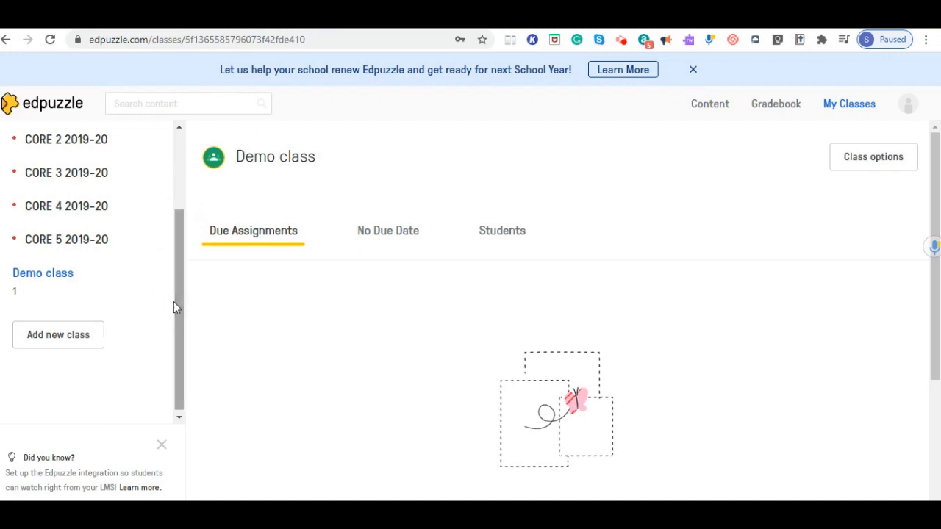
click(51, 336)
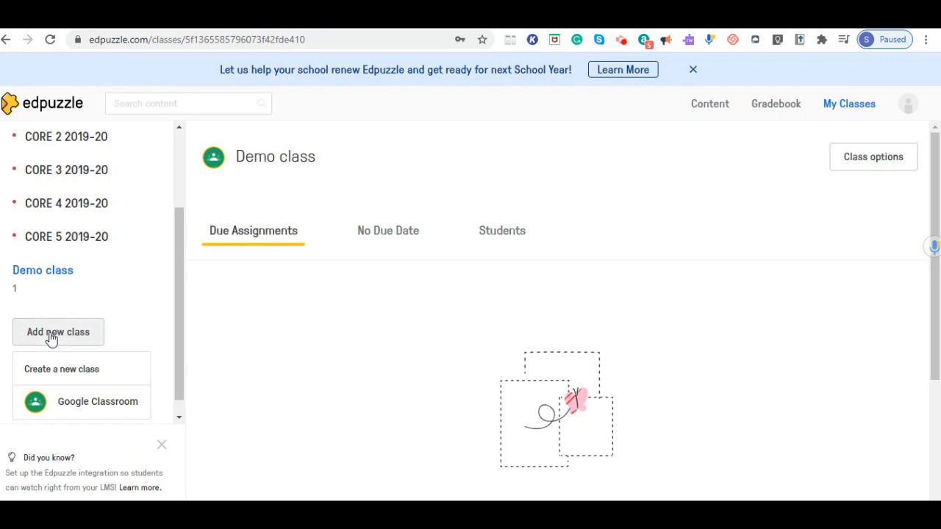
click(62, 371)
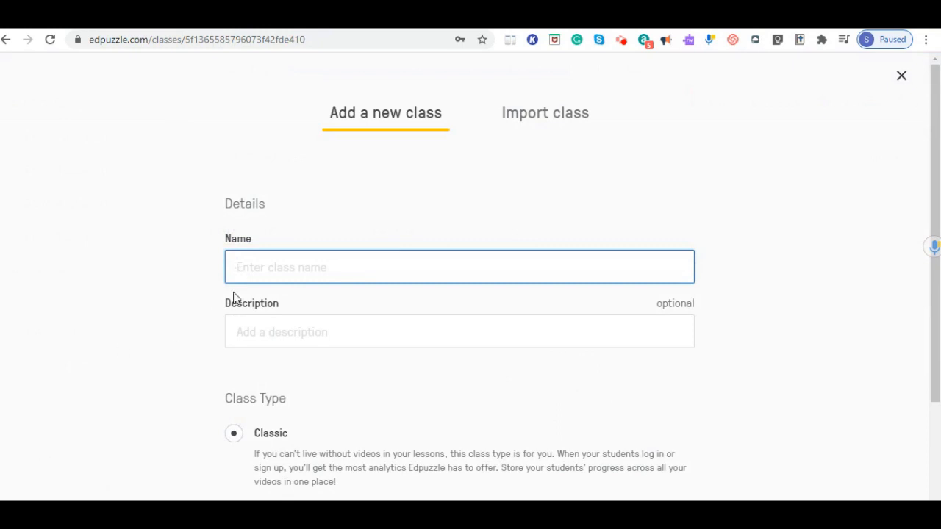
text(Test 1)
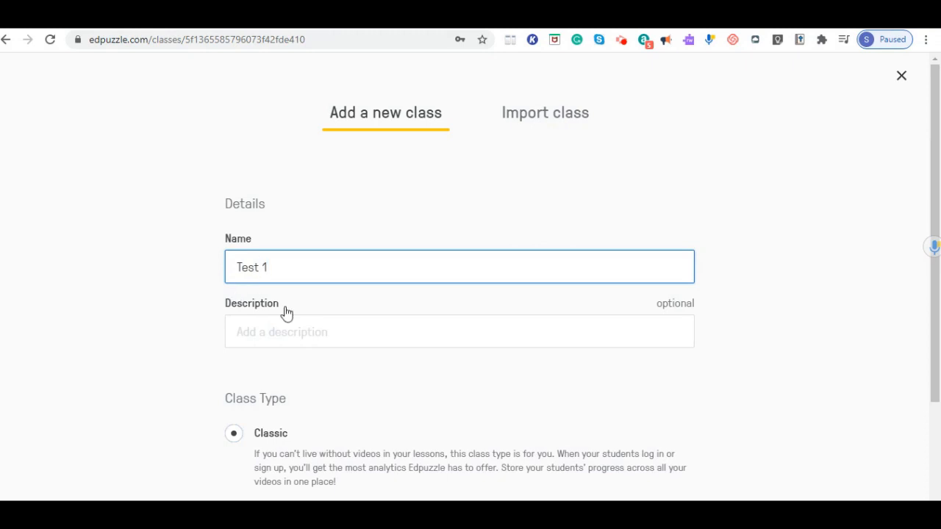
click(313, 335)
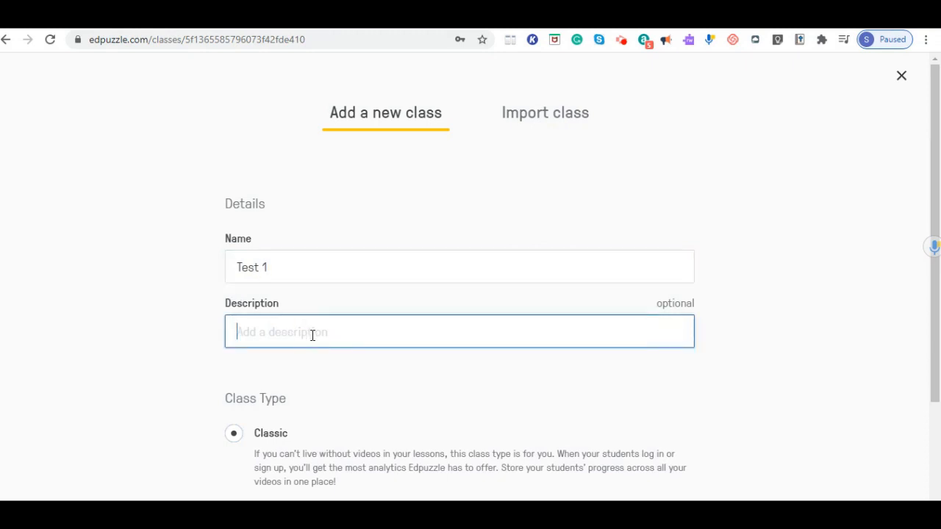
text(youtube channel)
drag(930, 274, 931, 380)
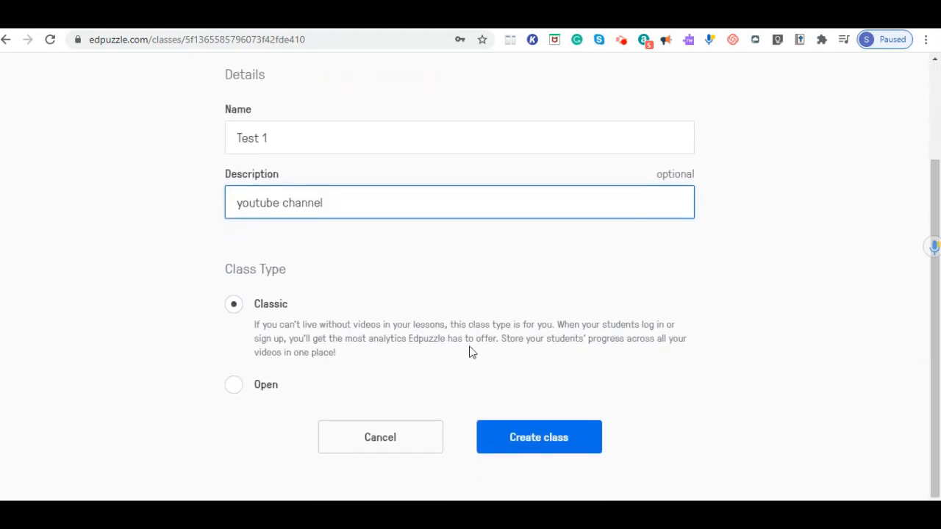
click(521, 446)
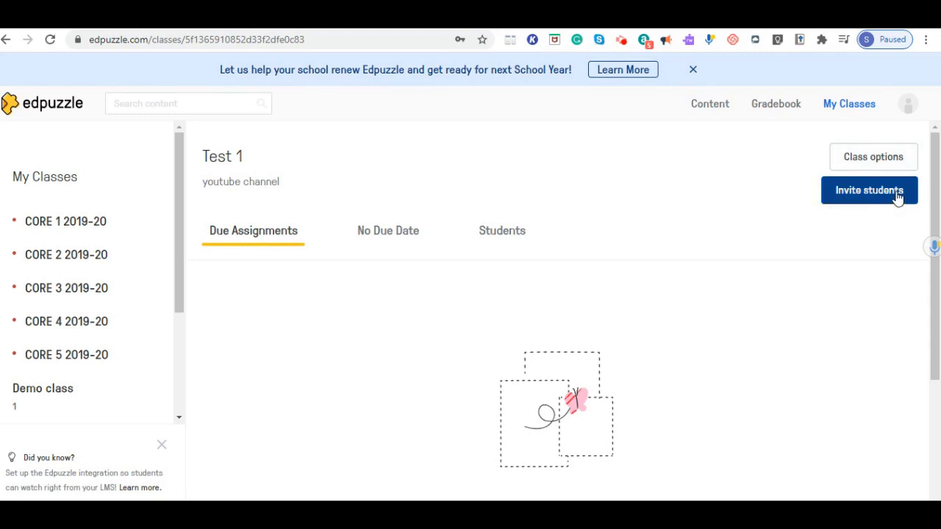
Step: Review the class options of Test 1, including the class code, classroom locking and class deletion settings, and close them
click(883, 157)
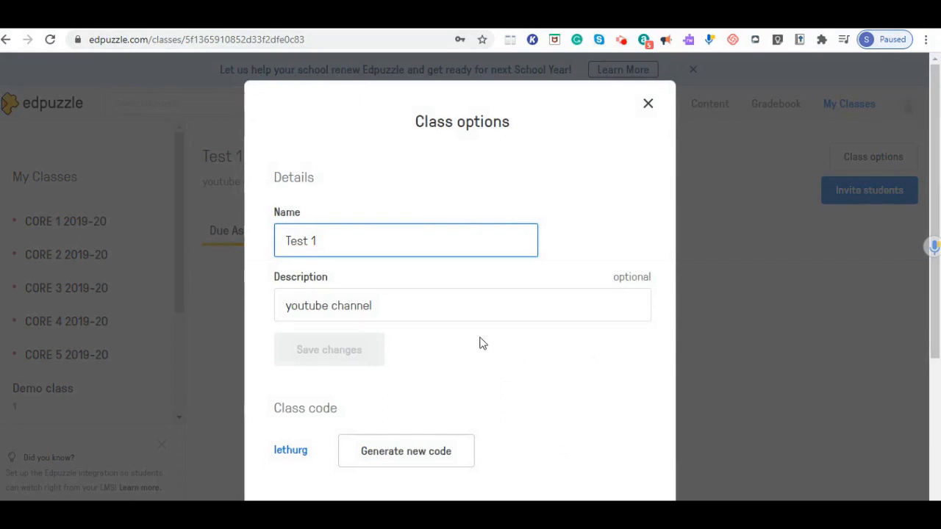
click(523, 367)
scroll(524, 367, down, 1)
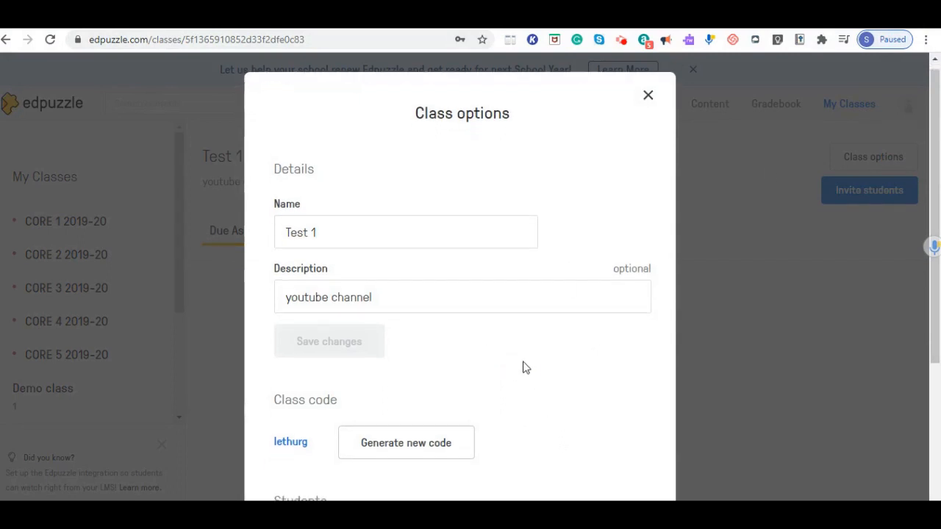
scroll(524, 367, down, 3)
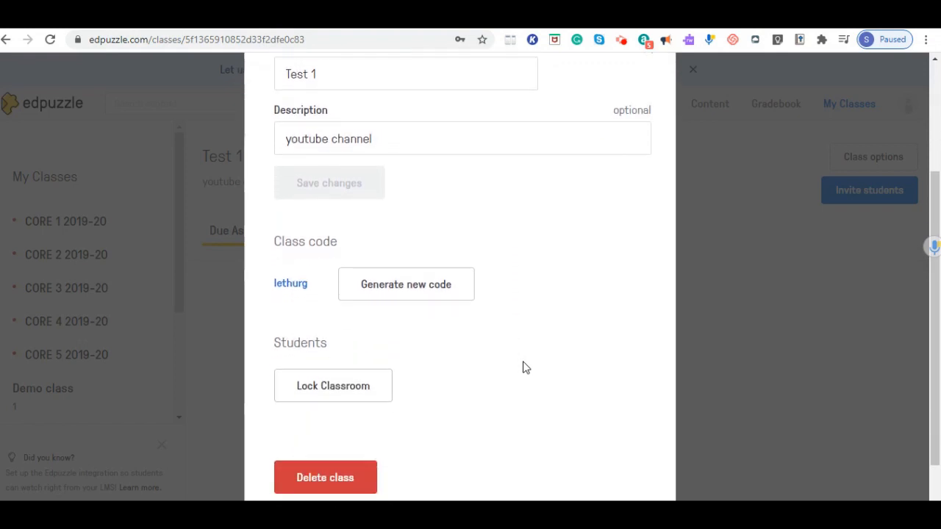
scroll(523, 367, down, 1)
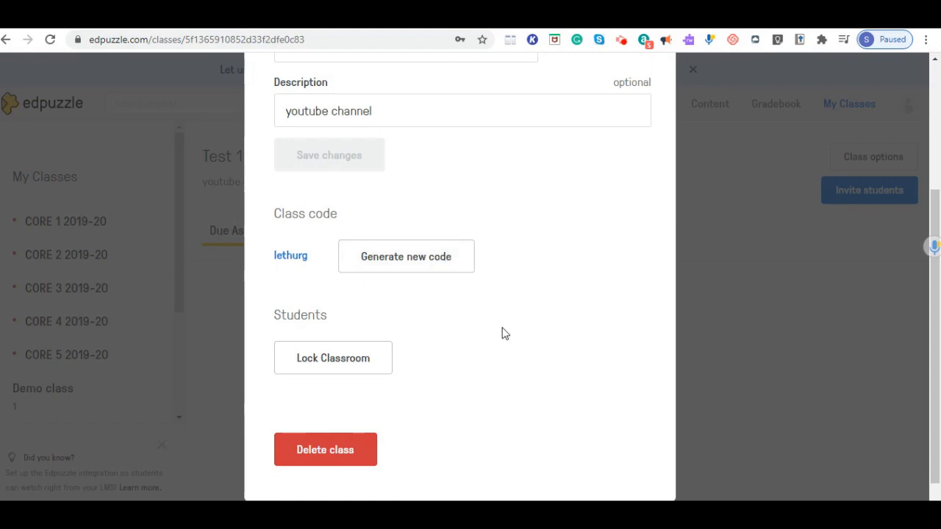
scroll(503, 332, up, 1)
scroll(503, 332, up, 2)
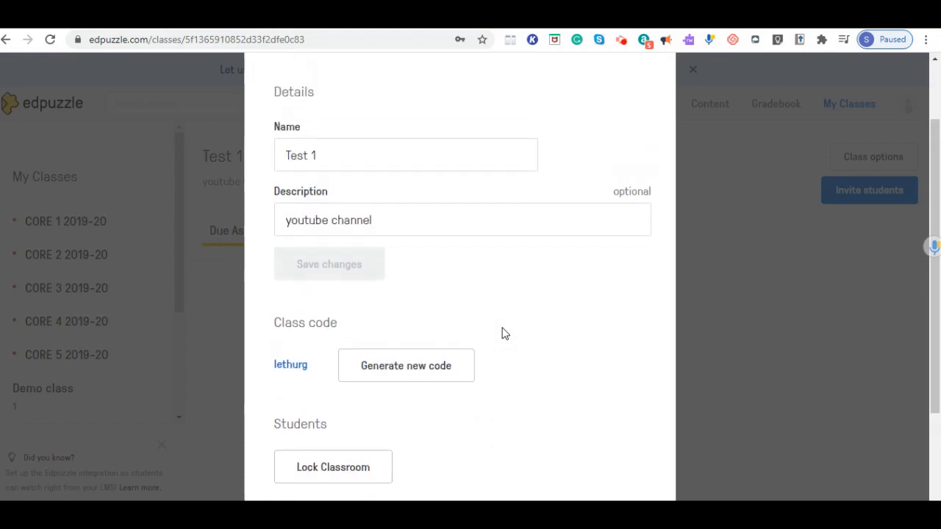
click(649, 106)
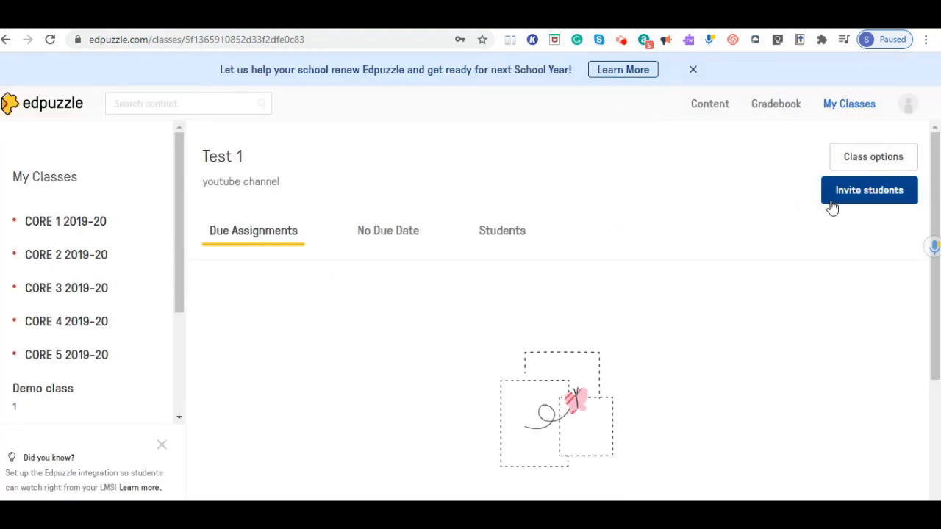
Step: Check the student invitation options for Test 1 and look through the list of classes
click(869, 194)
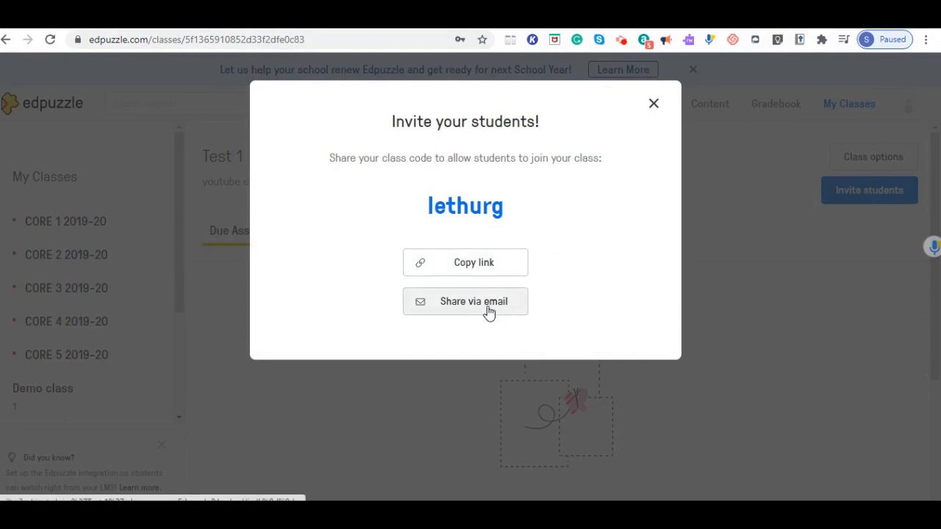
click(653, 105)
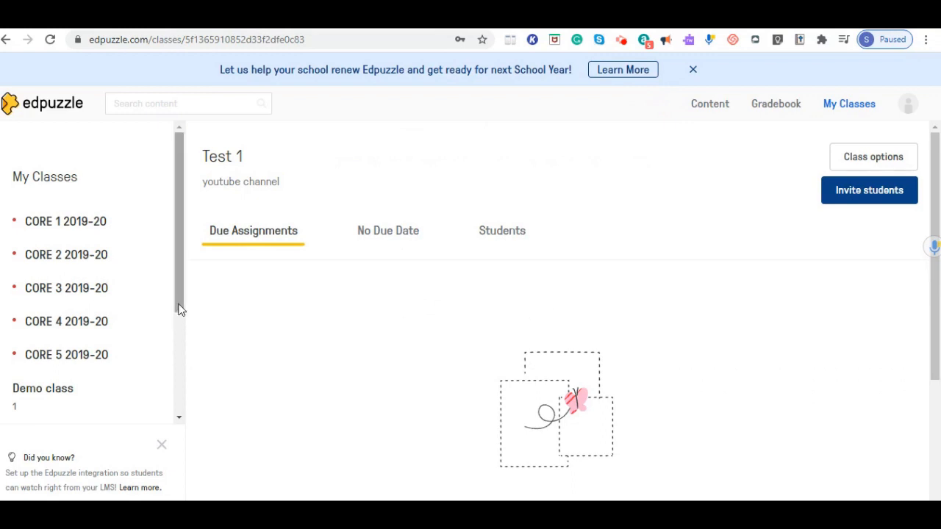
scroll(178, 301, down, 2)
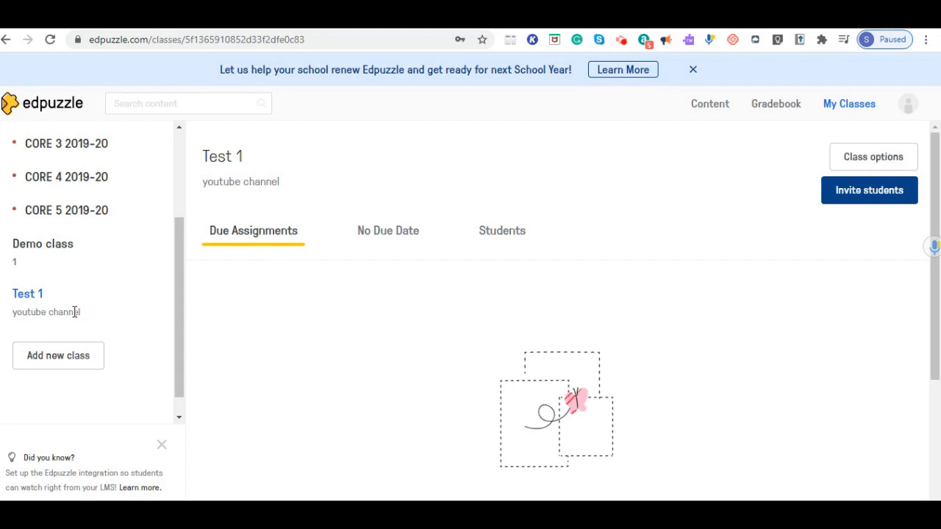
drag(182, 354, 183, 237)
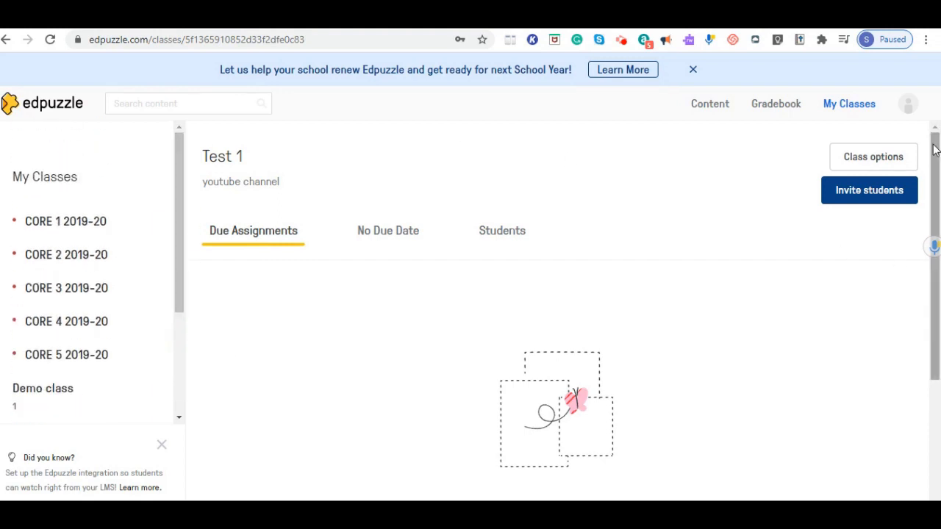
Step: Go to the content library and open the Edpuzzle channel among the popular channels
click(705, 107)
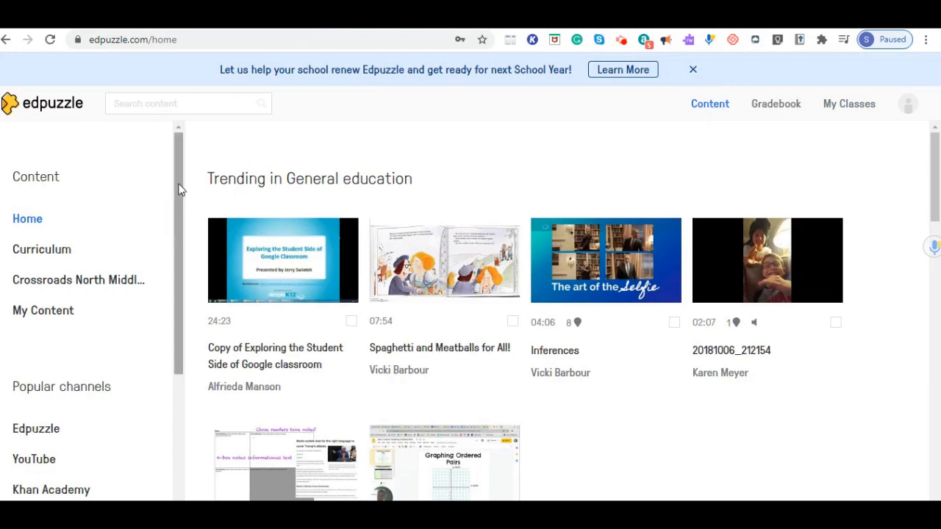
drag(178, 184, 173, 311)
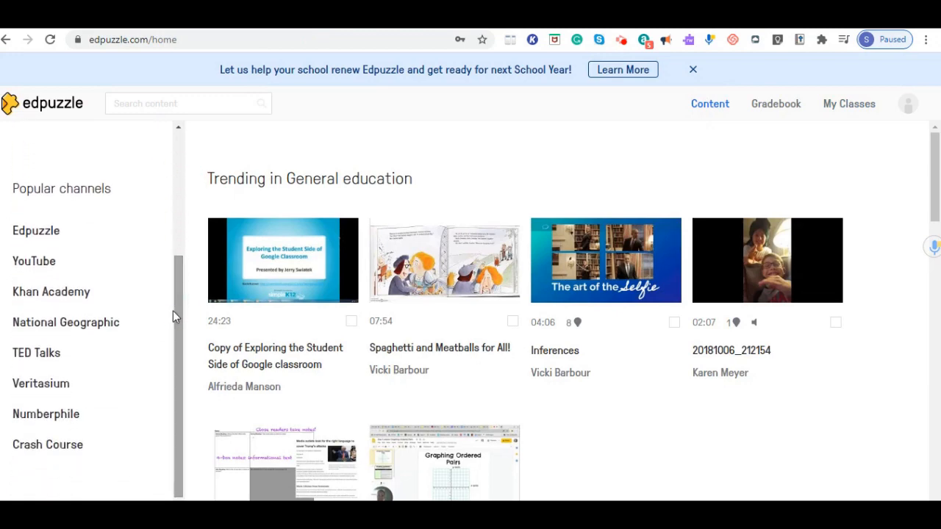
click(43, 232)
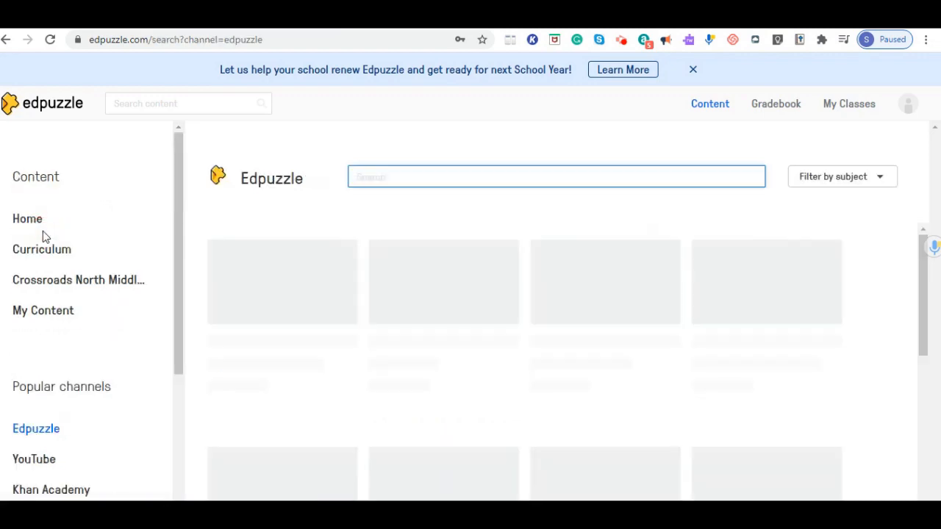
Step: Open the YouTube channel among the popular channels and search it for "cell"
drag(180, 287, 179, 414)
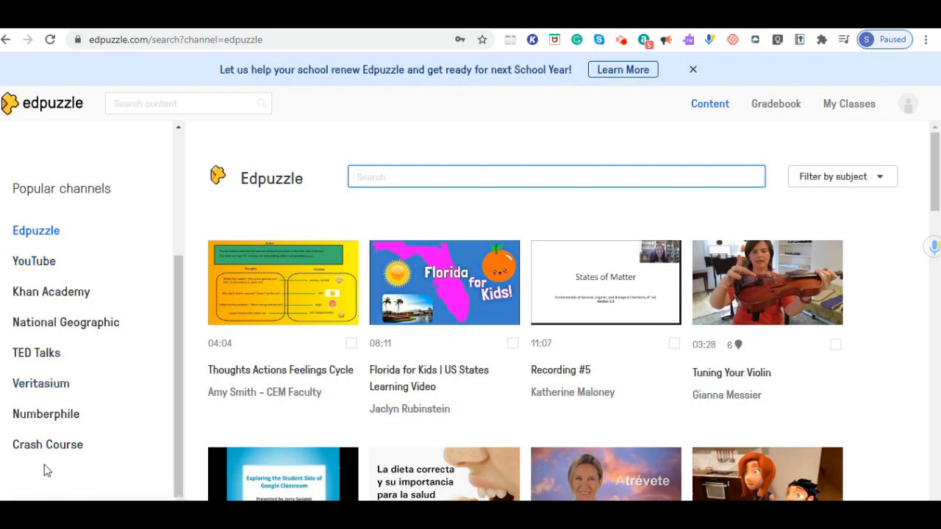
click(34, 261)
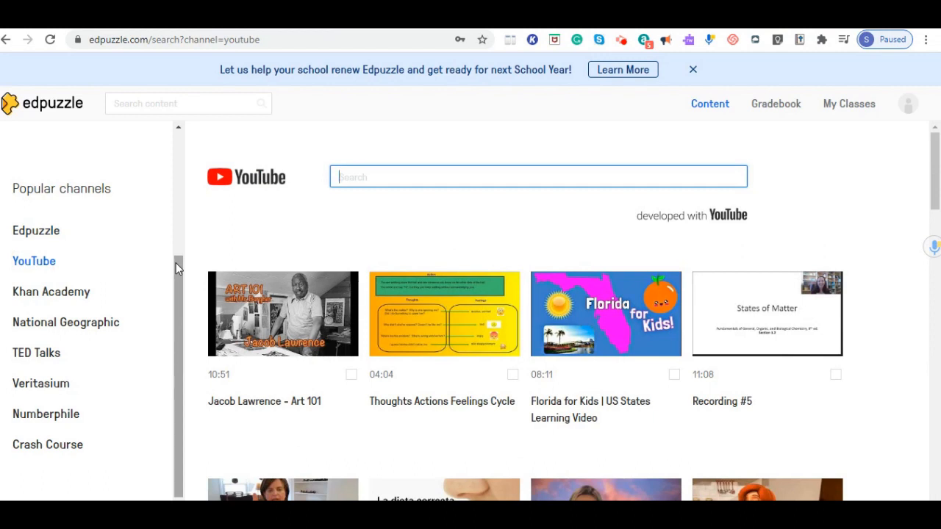
text(cee)
key(Return)
key(BackSpace)
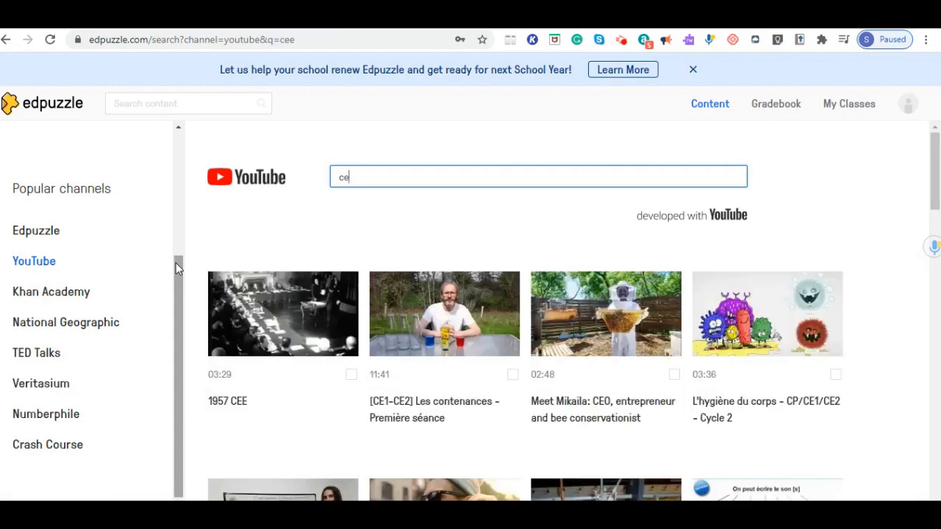
text(ll)
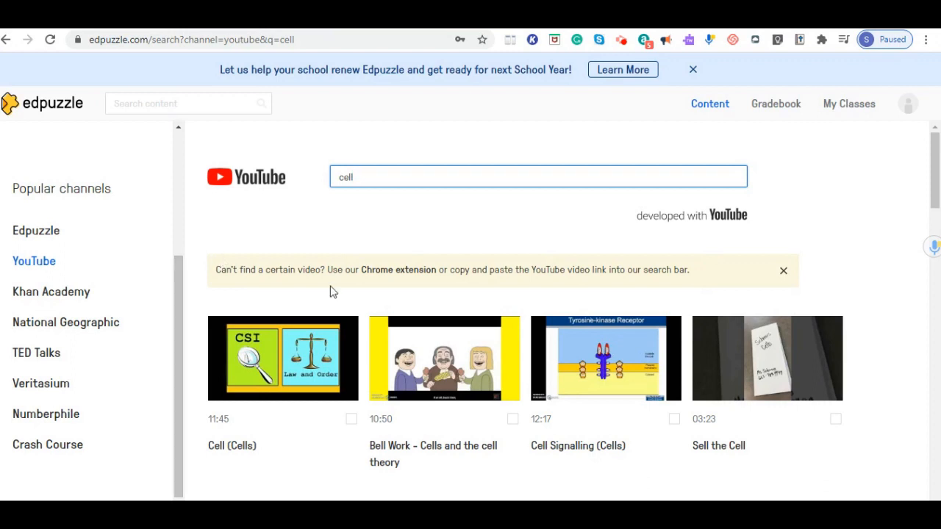
click(496, 230)
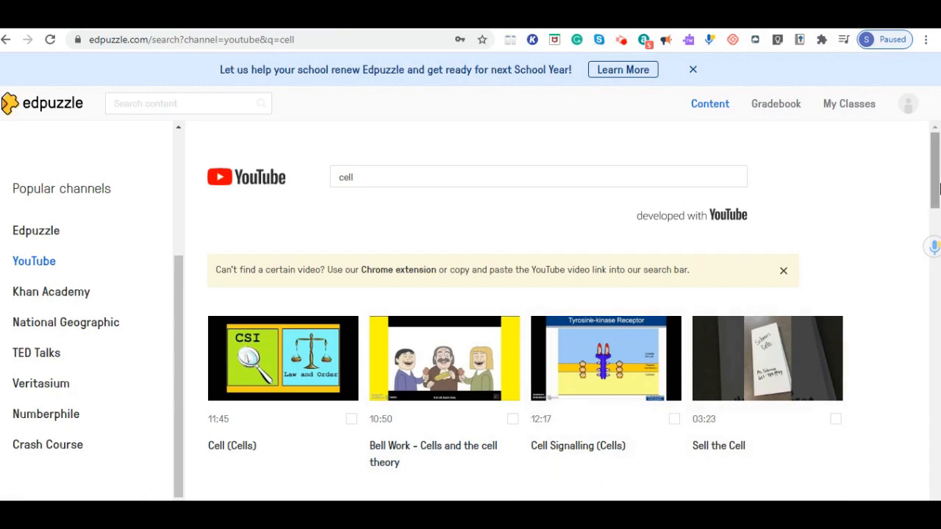
mouse_move(936, 172)
mouse_down()
mouse_move(937, 257)
mouse_move(937, 160)
mouse_up()
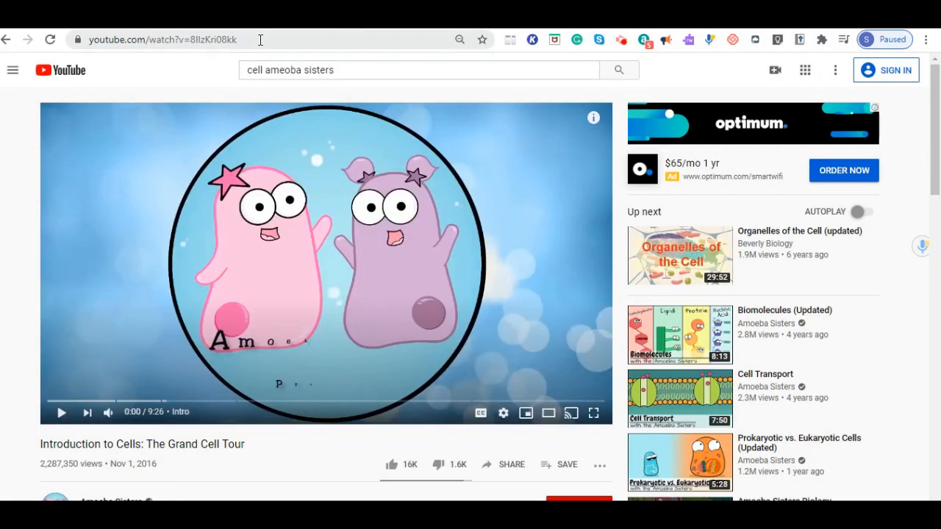
Step: Copy the link of the YouTube video "Introduction to Cells: The Grand Cell Tour" and load it through Edpuzzle's YouTube channel search
click(260, 40)
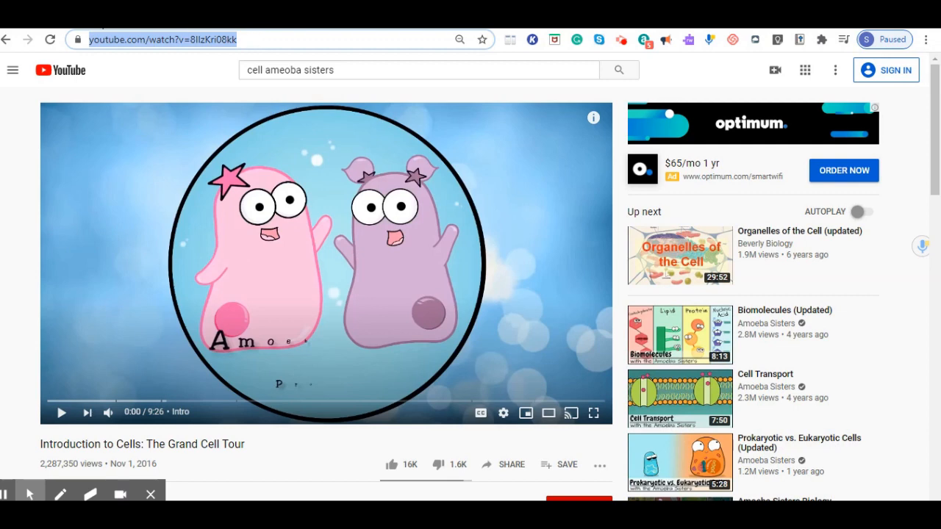
click(104, 22)
click(375, 174)
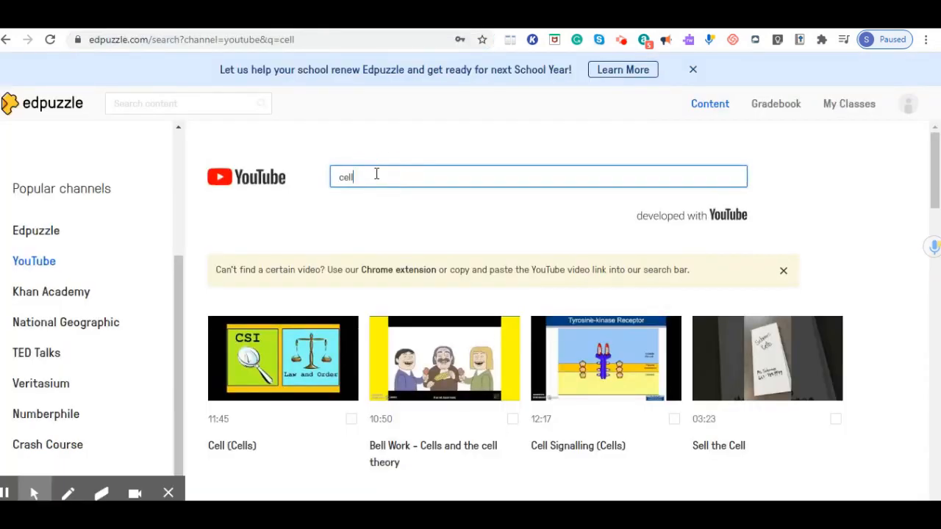
drag(357, 175, 322, 181)
key(BackSpace)
text(https://www.youtube.com/watch?v=8llzKri08kk)
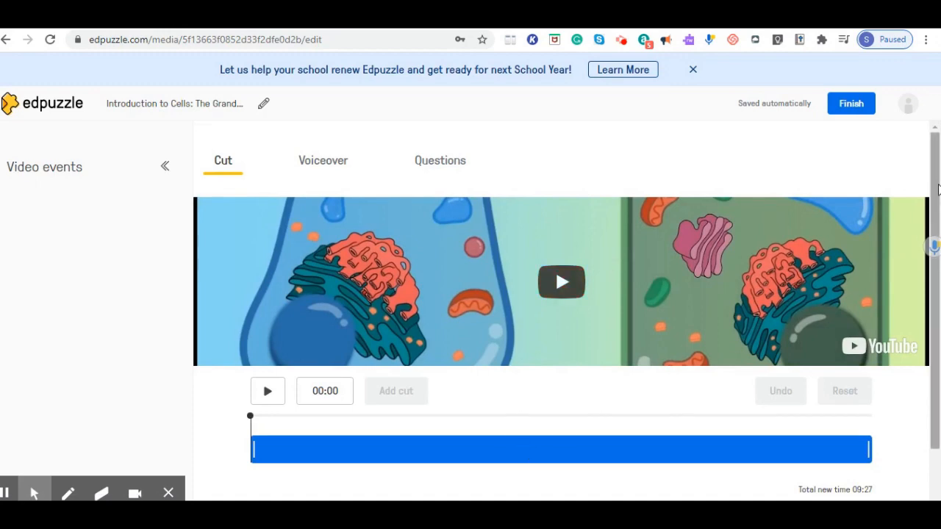
Step: Preview the video and trim it to the section from about 02:04 to about 02:32
drag(937, 186, 939, 145)
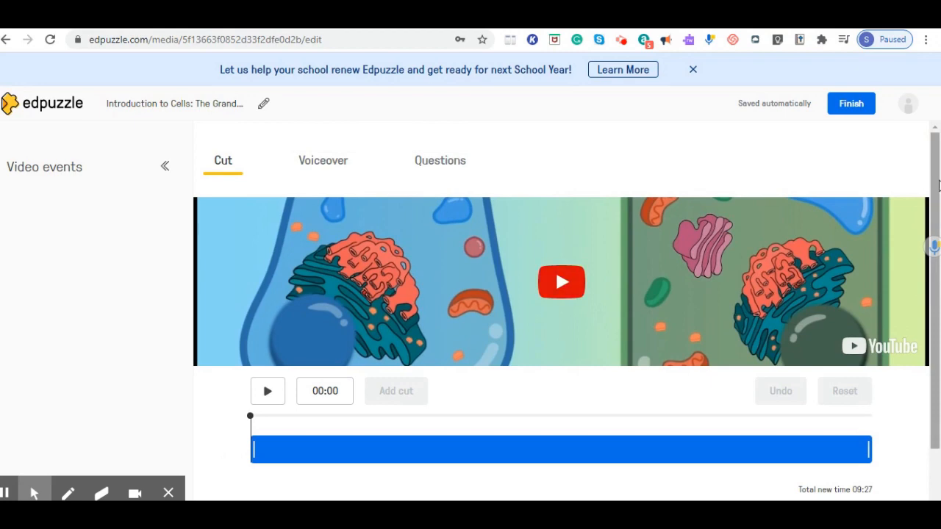
drag(937, 191, 938, 254)
drag(940, 312, 940, 147)
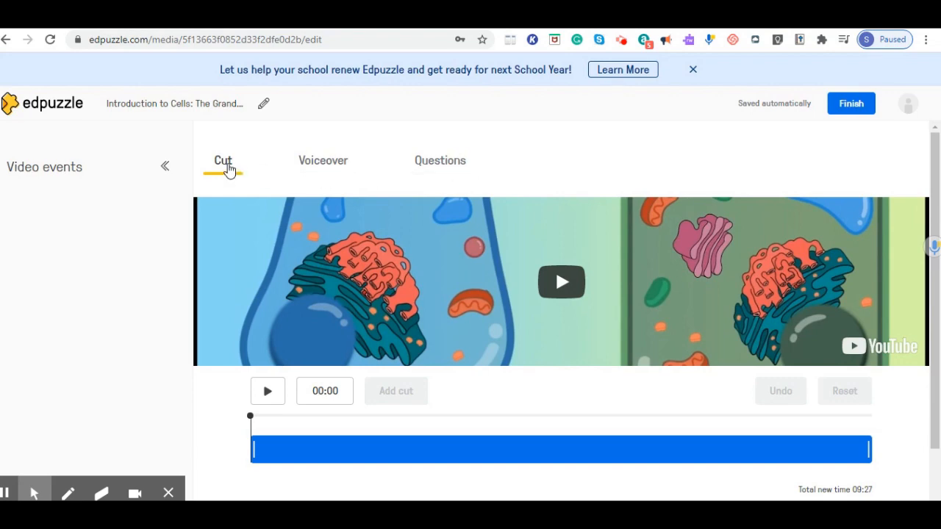
click(166, 493)
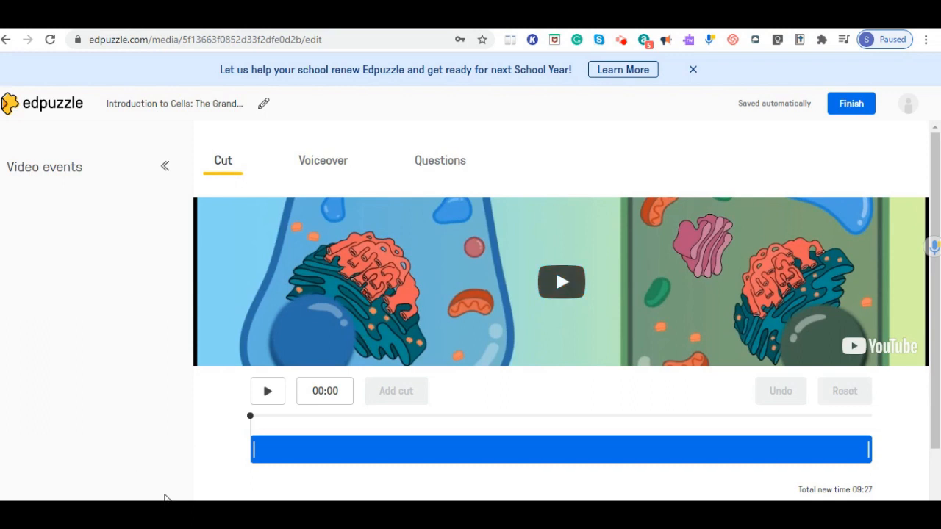
click(255, 452)
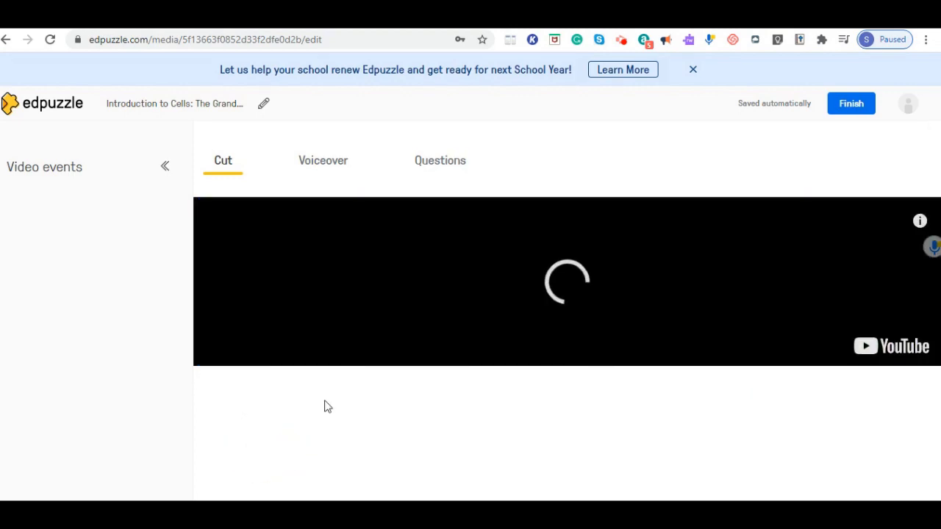
click(267, 391)
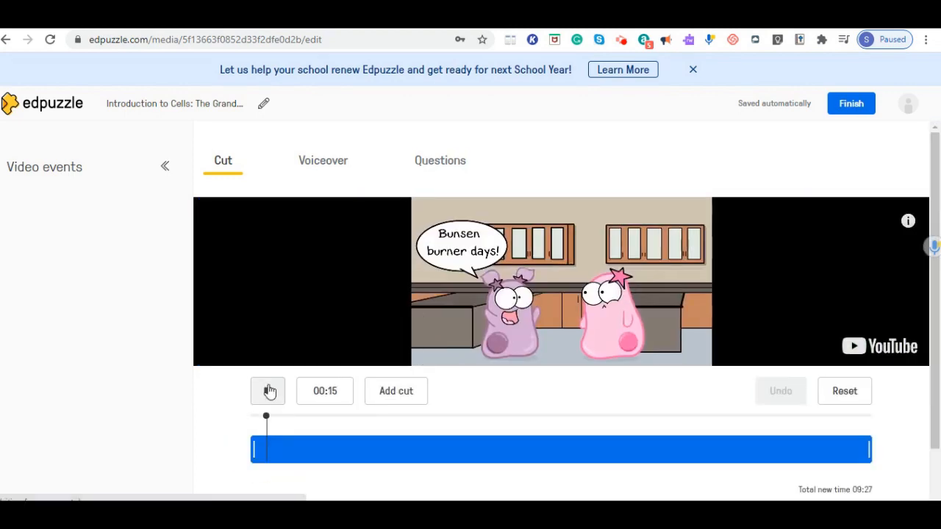
drag(253, 450, 388, 451)
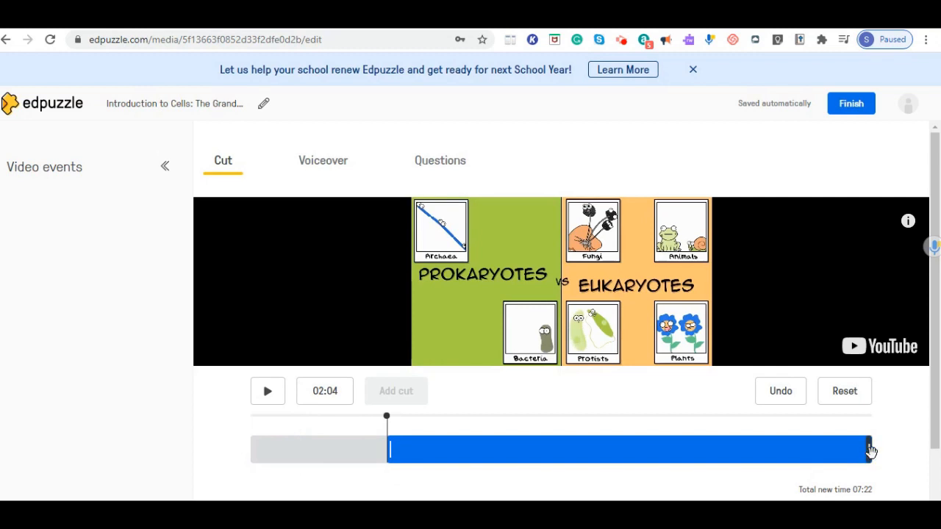
drag(867, 455, 416, 444)
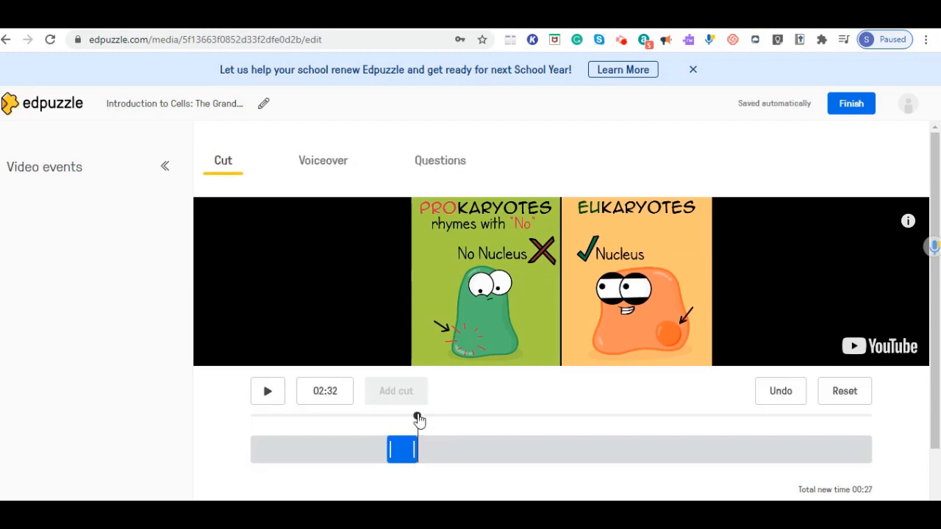
Step: Add a cut at 02:20 in the kept section, play it, and extend the section's start back to about 00:13
click(404, 457)
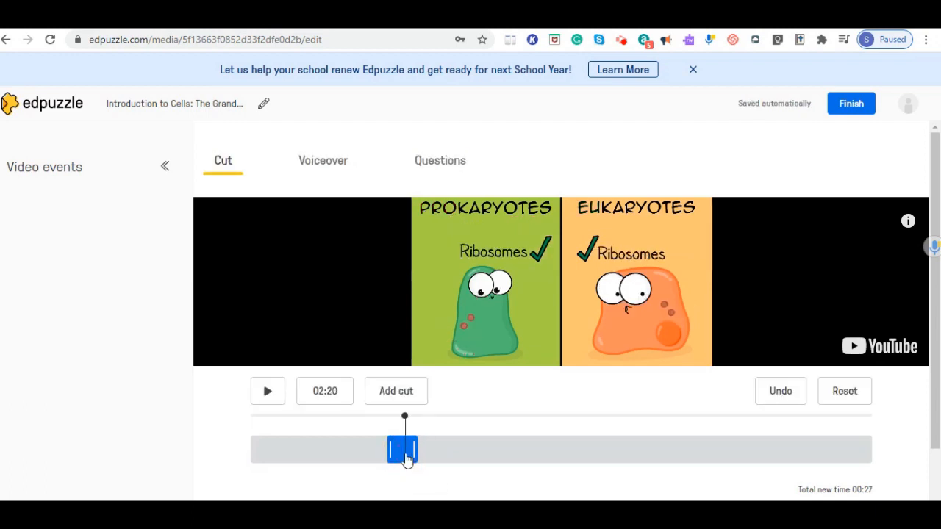
click(410, 396)
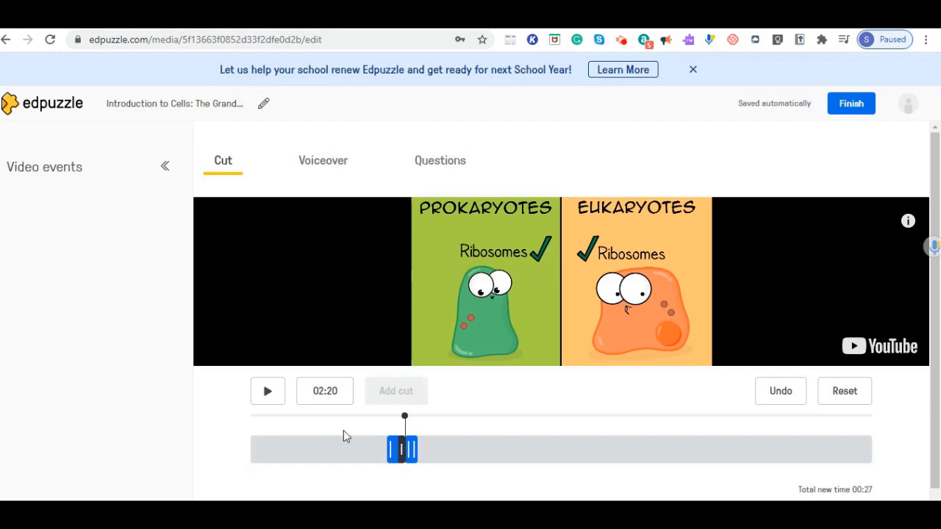
click(264, 392)
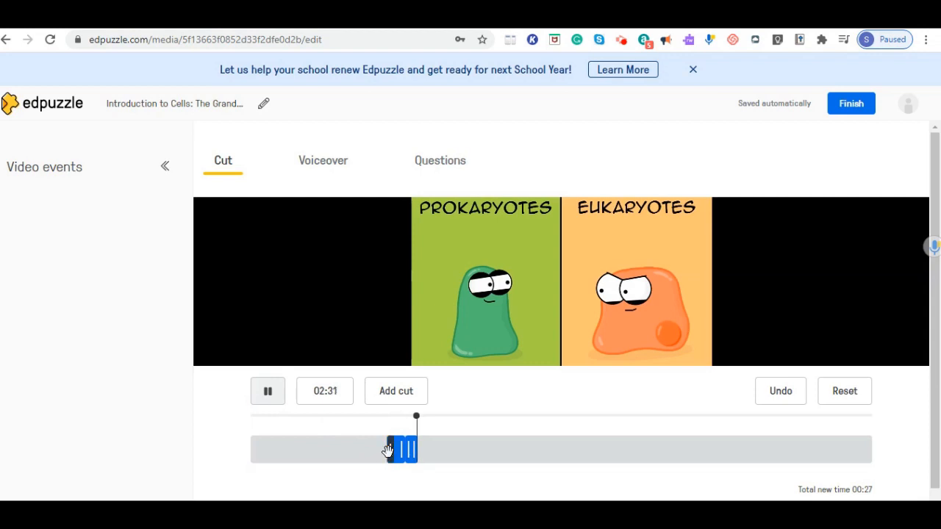
click(273, 401)
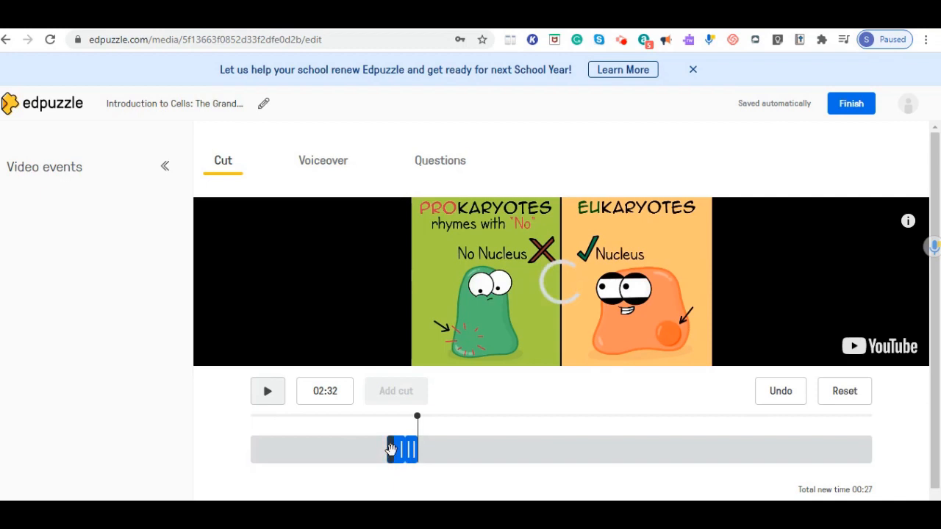
drag(390, 449, 272, 427)
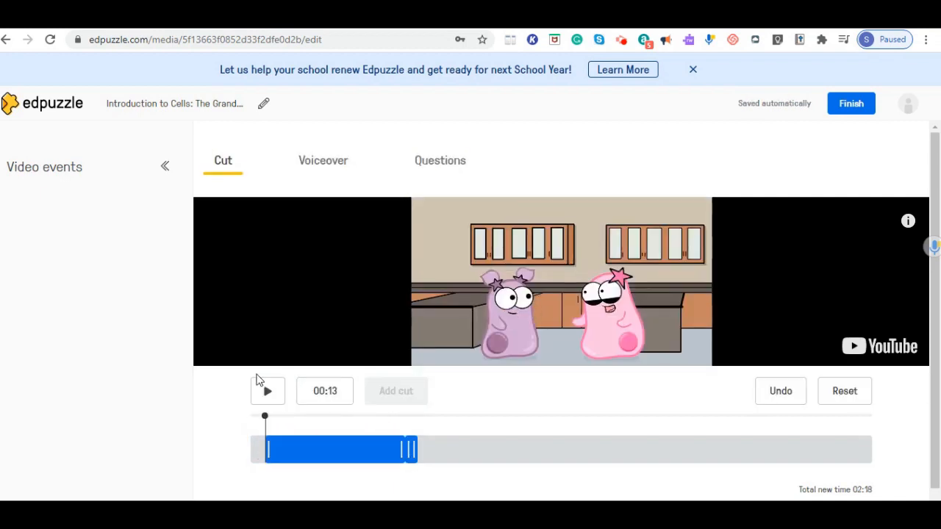
click(269, 393)
Step: Record a voiceover of about 4 seconds from the start of the video, allowing microphone access
click(318, 162)
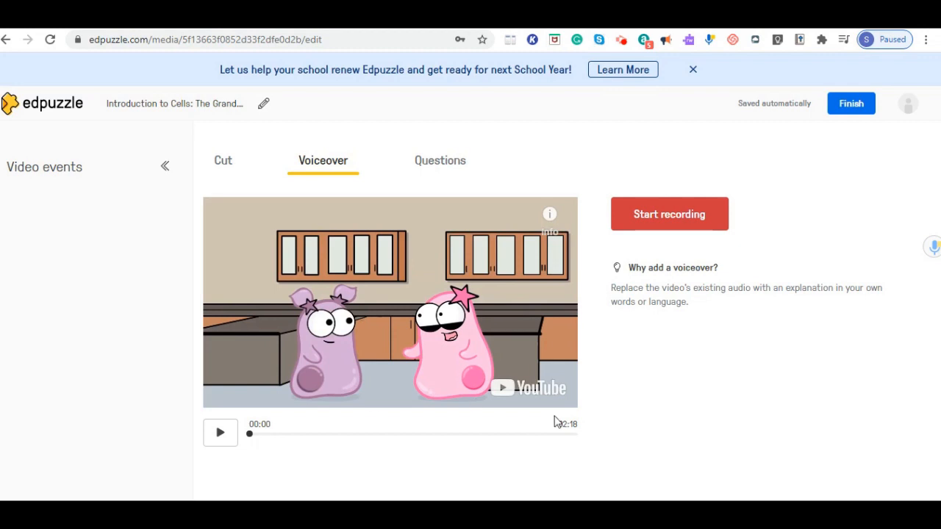
click(671, 217)
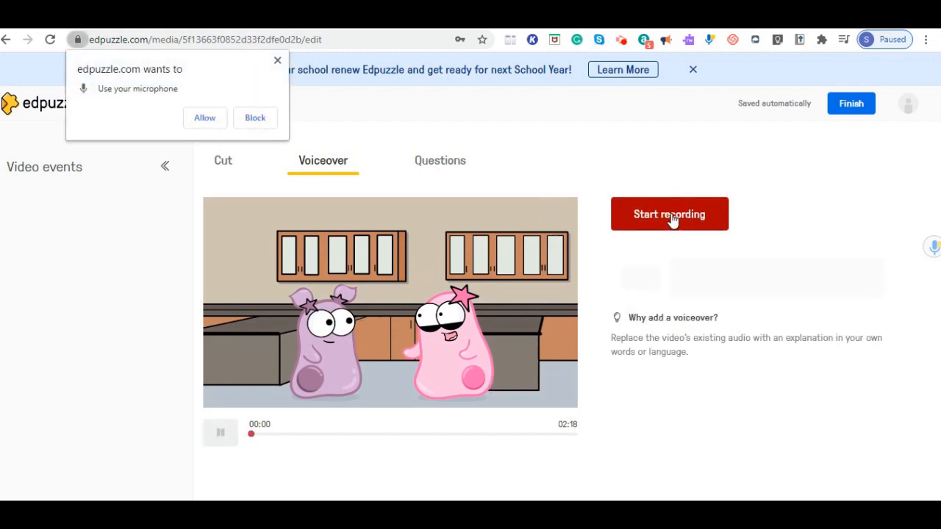
click(206, 118)
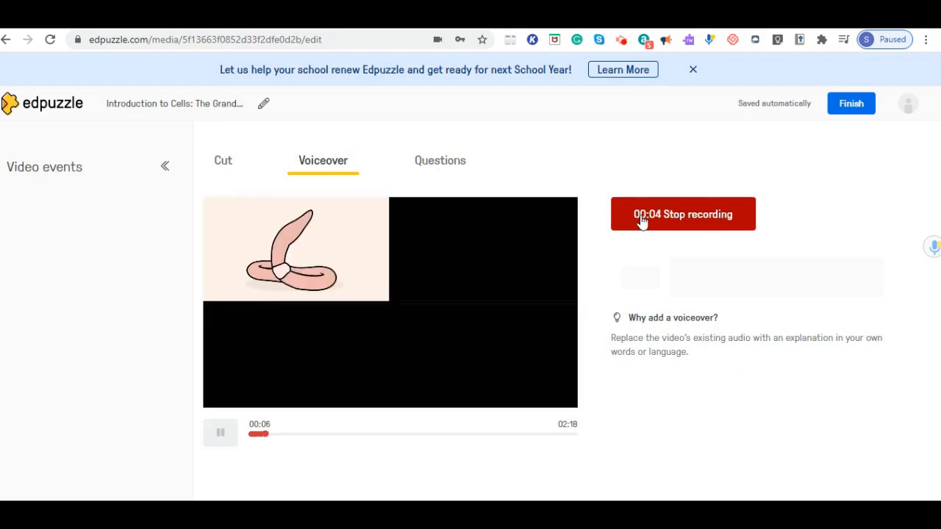
click(643, 219)
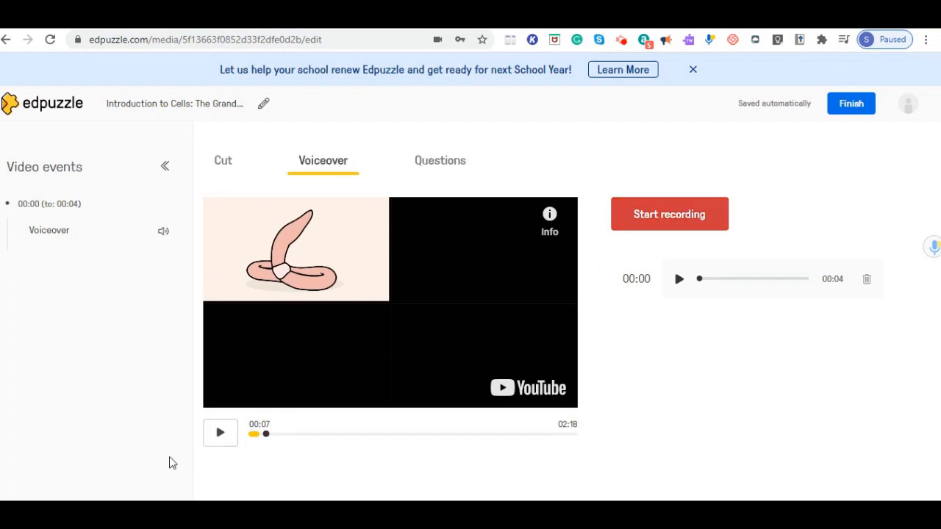
Step: Record a second voiceover of about 14 seconds starting at 00:07
click(671, 219)
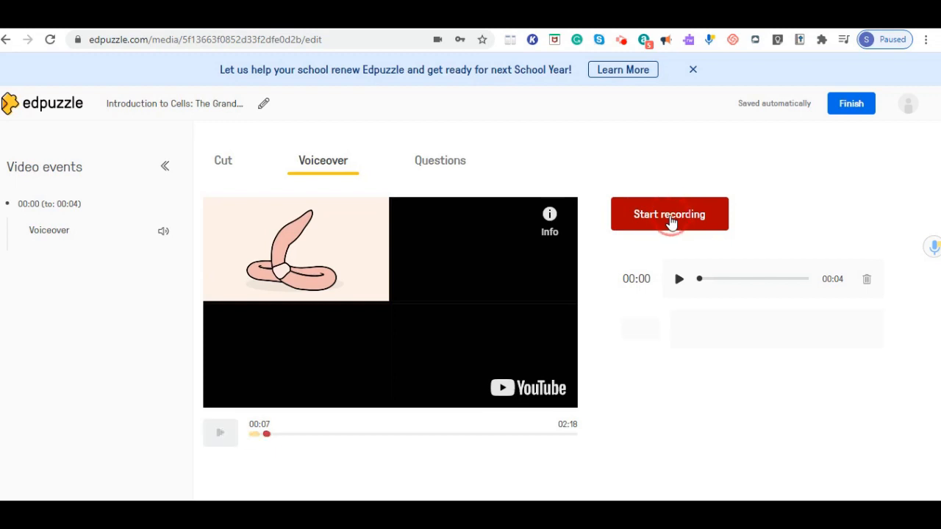
click(222, 434)
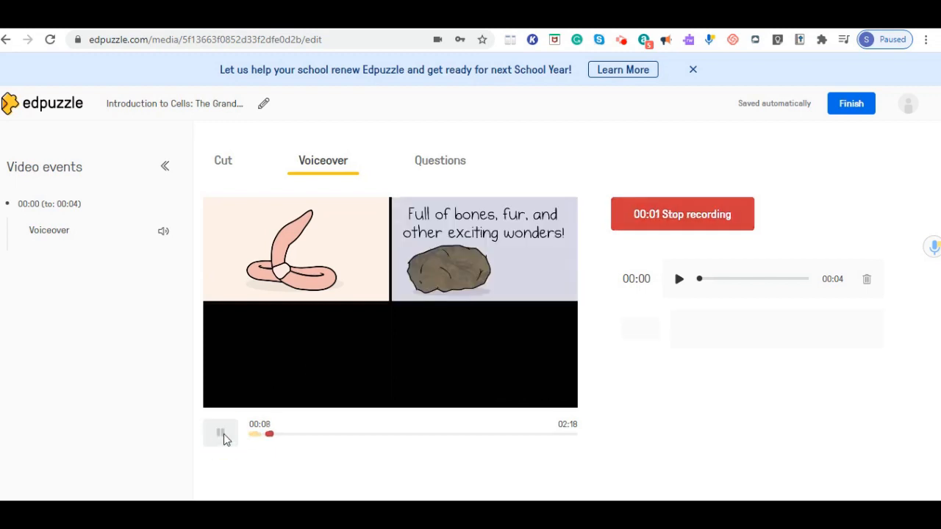
click(223, 436)
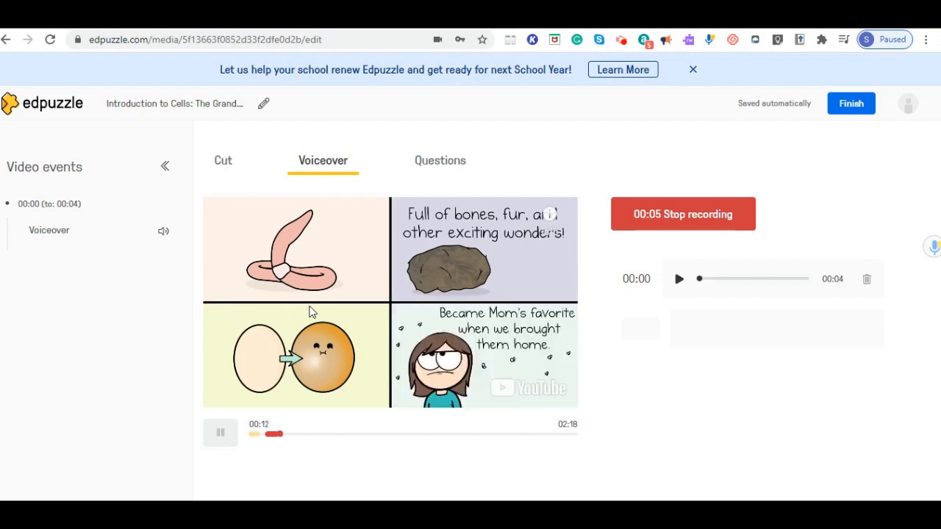
click(224, 433)
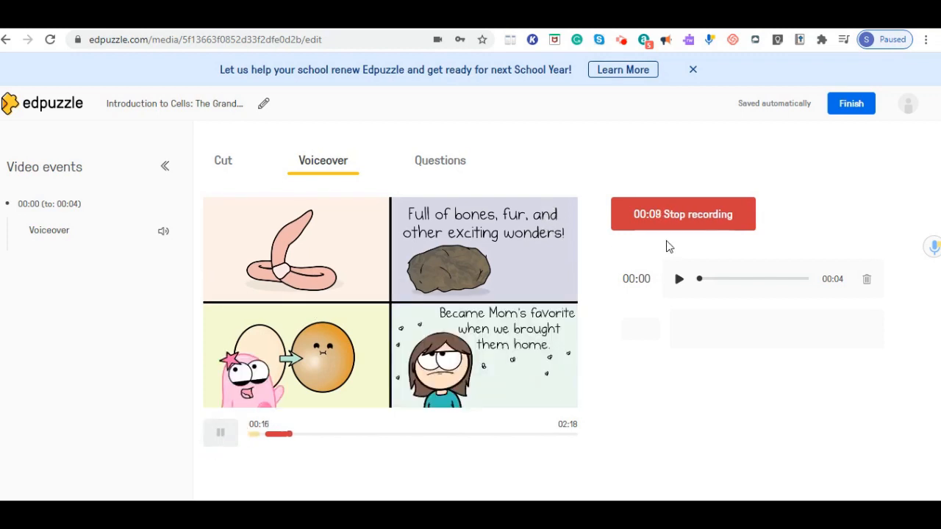
click(225, 435)
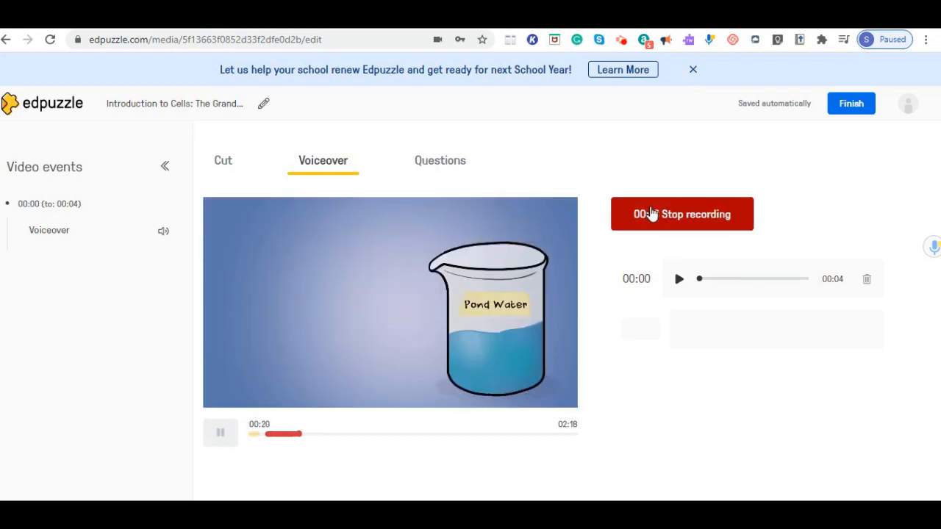
click(651, 213)
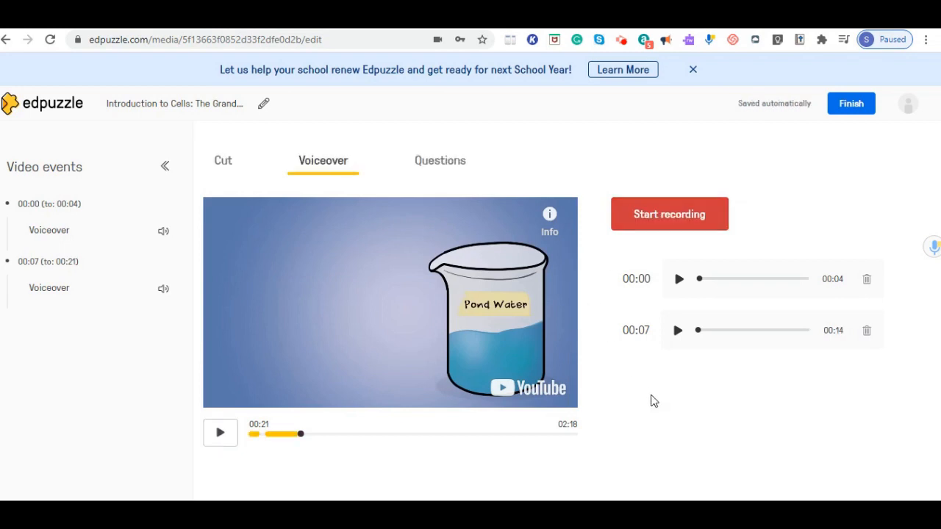
Step: Start a multiple-choice question at 00:21 in the video and enter its text as "Dna is located in ..........."
click(431, 170)
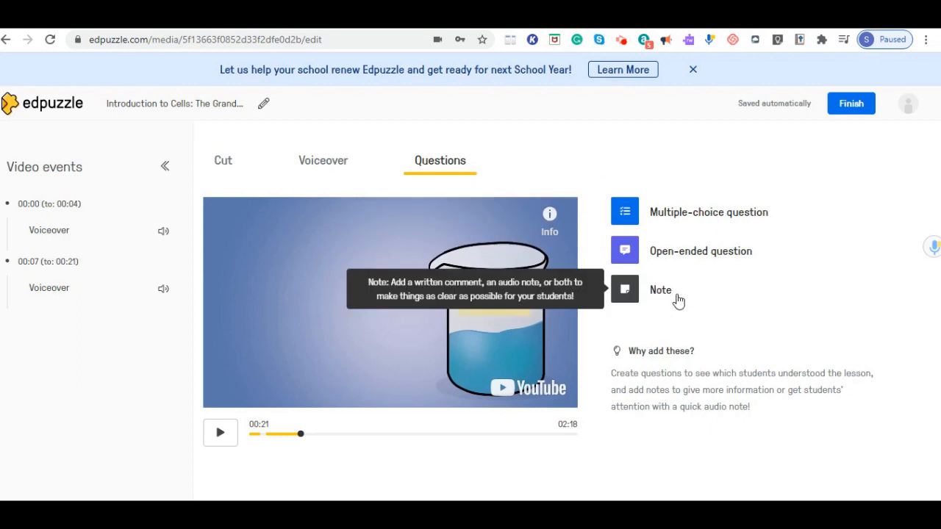
click(693, 220)
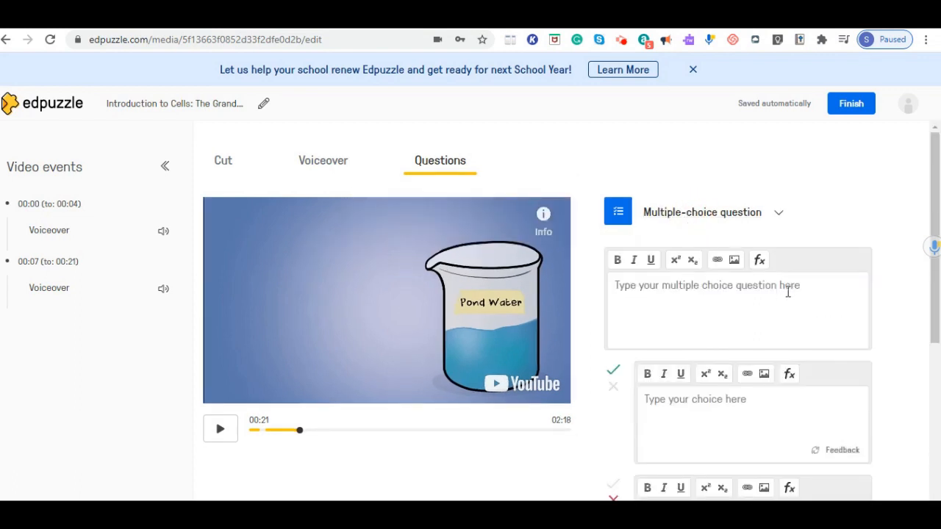
click(766, 292)
text(Dn)
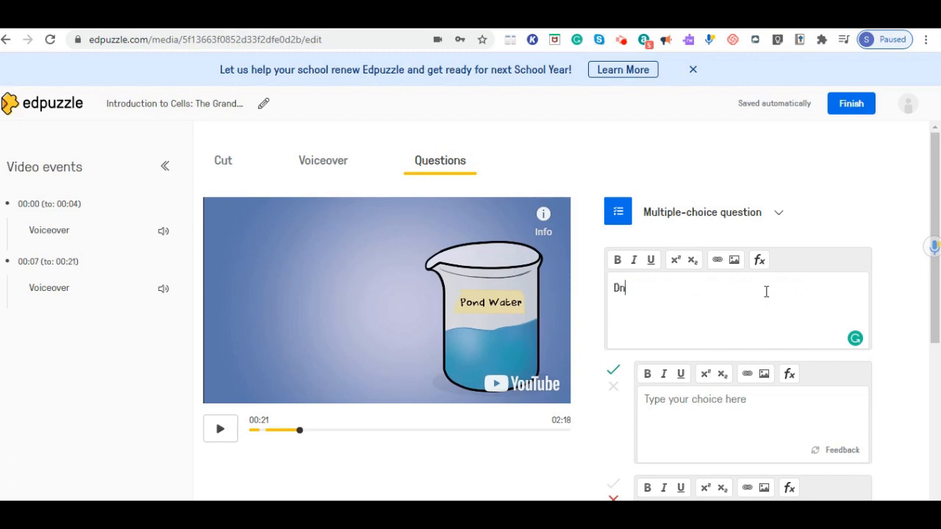
text(a is locat4ed)
key(BackSpace)
key(BackSpace)
key(BackSpace)
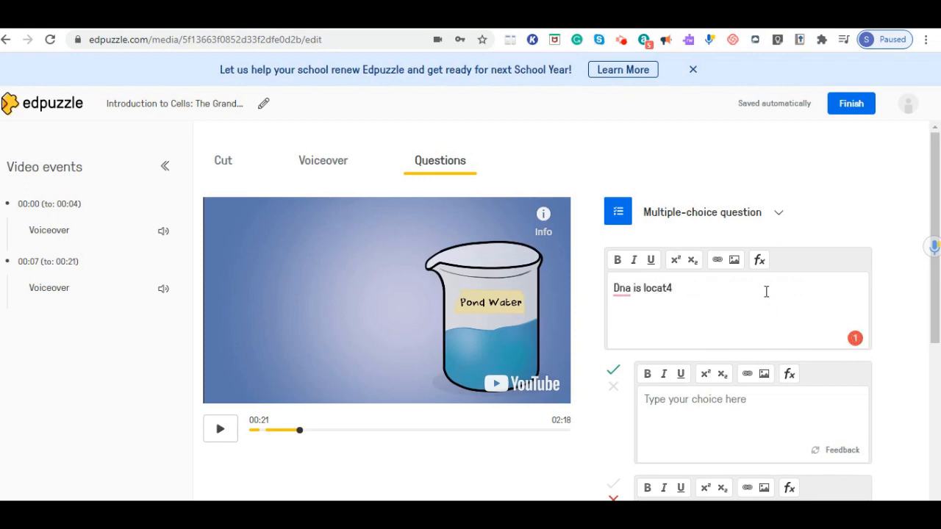
text(ed in ...........)
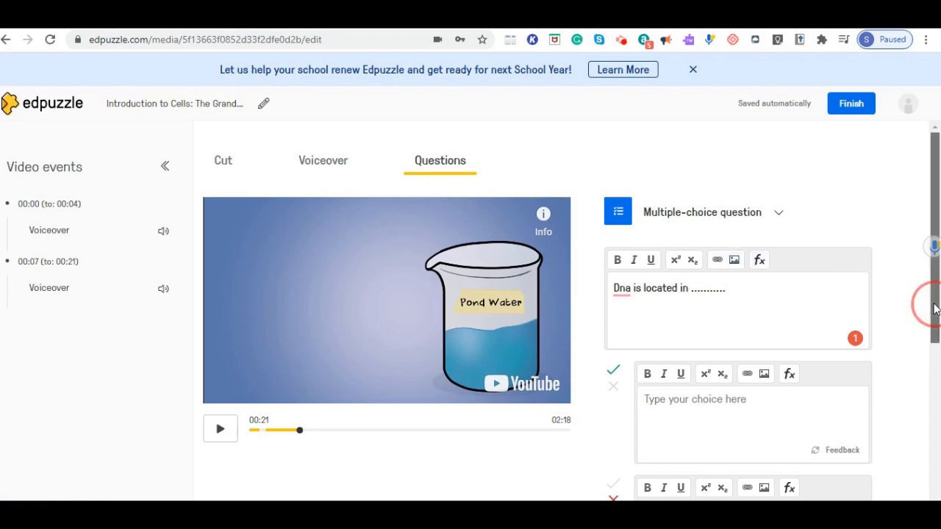
Step: Enter "nucleus" as the question's first answer choice and "ER" as the second
drag(934, 304, 934, 415)
click(721, 226)
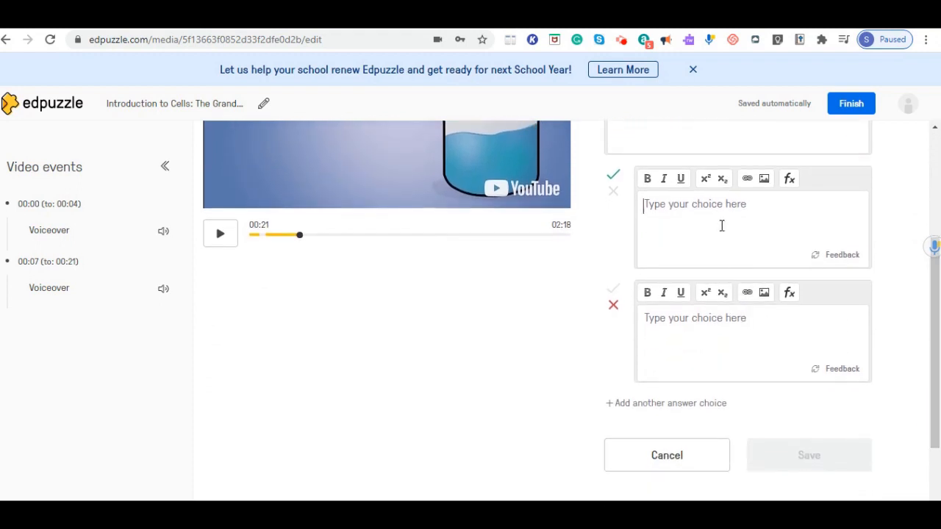
text(nucle)
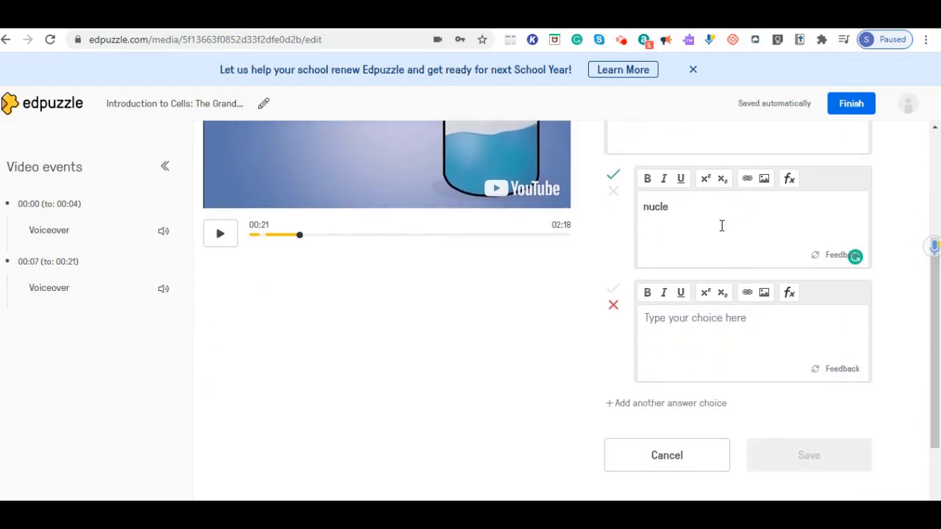
text(iu)
text(us)
click(710, 319)
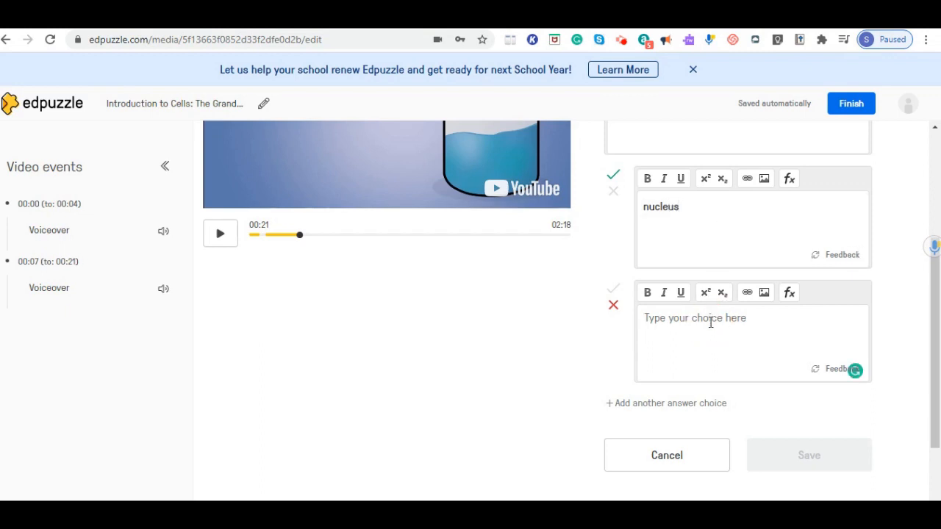
text(Er)
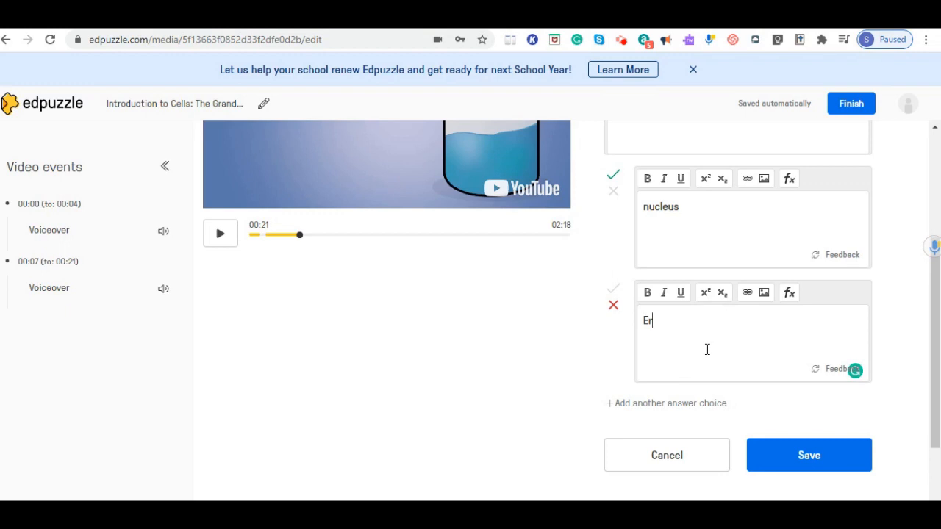
key(BackSpace)
text(R)
Step: Add a third answer choice to the question and enter "Chloroplast"
click(613, 405)
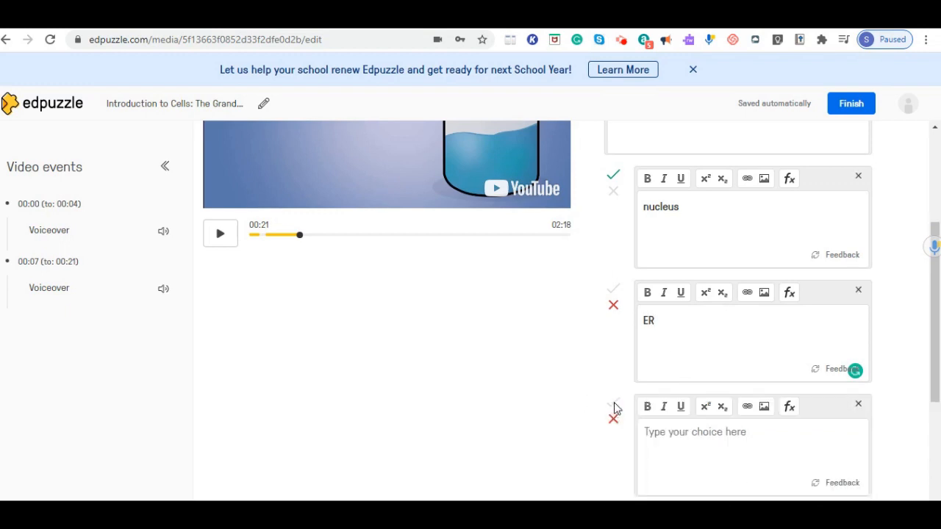
scroll(922, 309, down, 2)
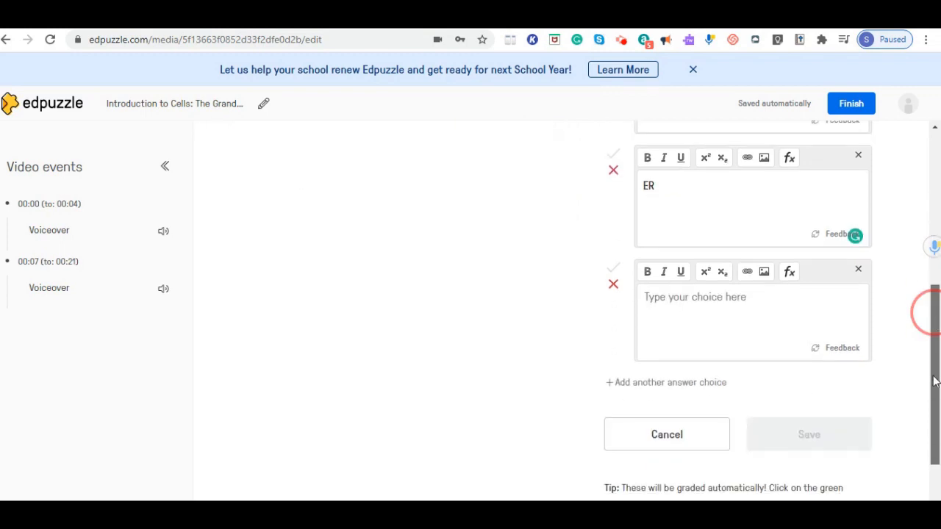
click(707, 308)
text(Chl)
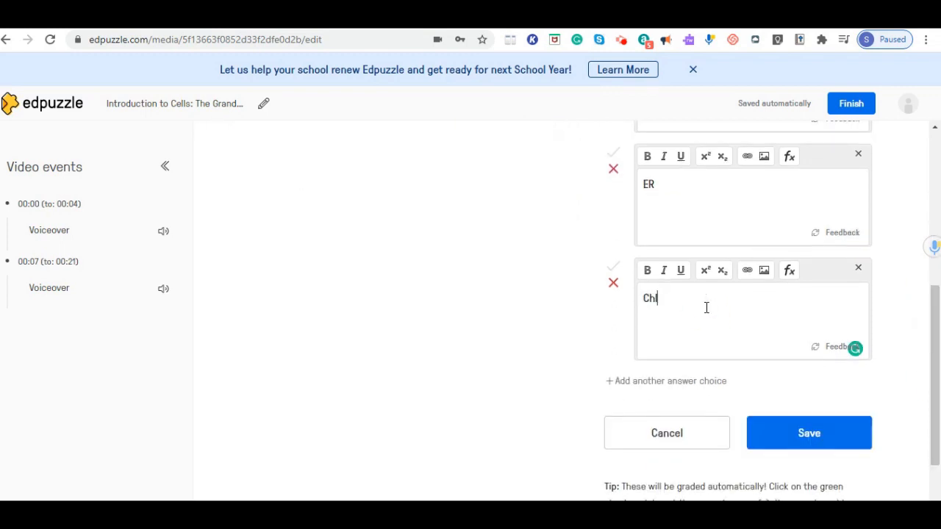
text(oroplast)
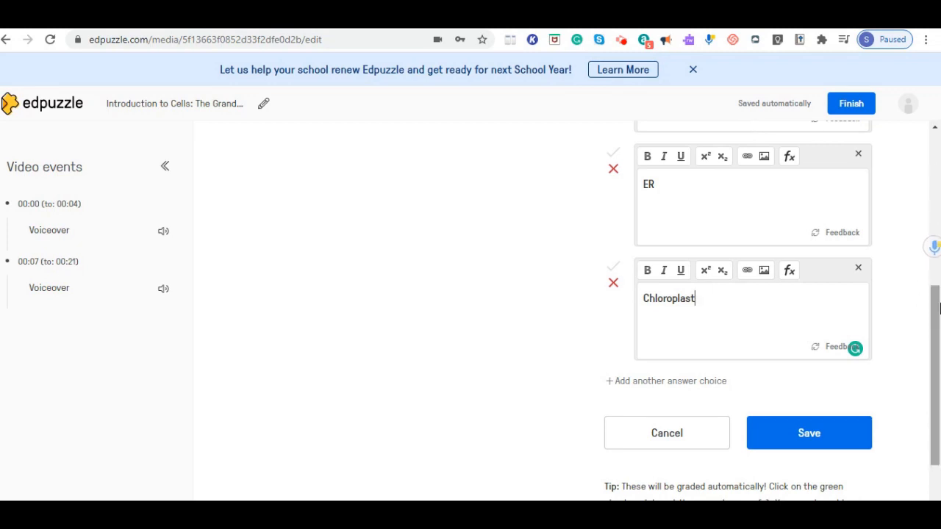
Step: Mark "nucleus" as the correct answer and save the multiple-choice question
drag(937, 311, 937, 233)
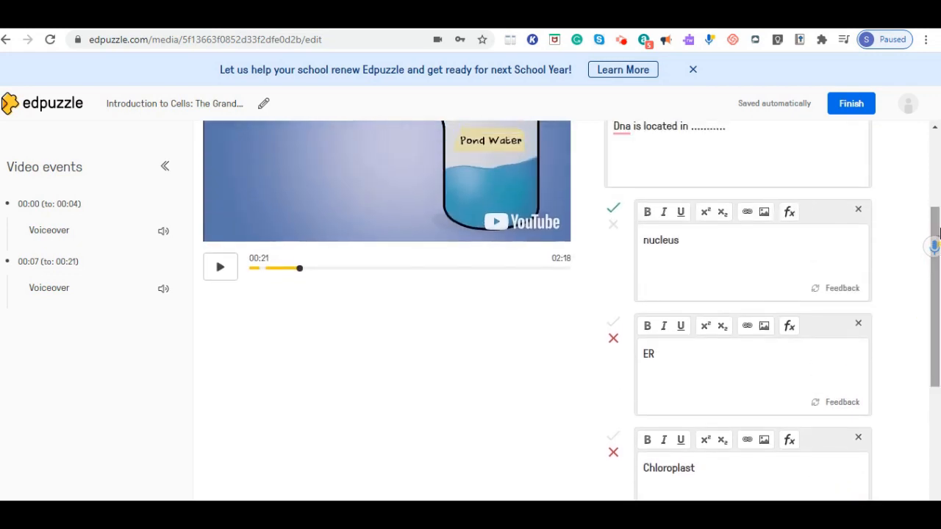
click(613, 225)
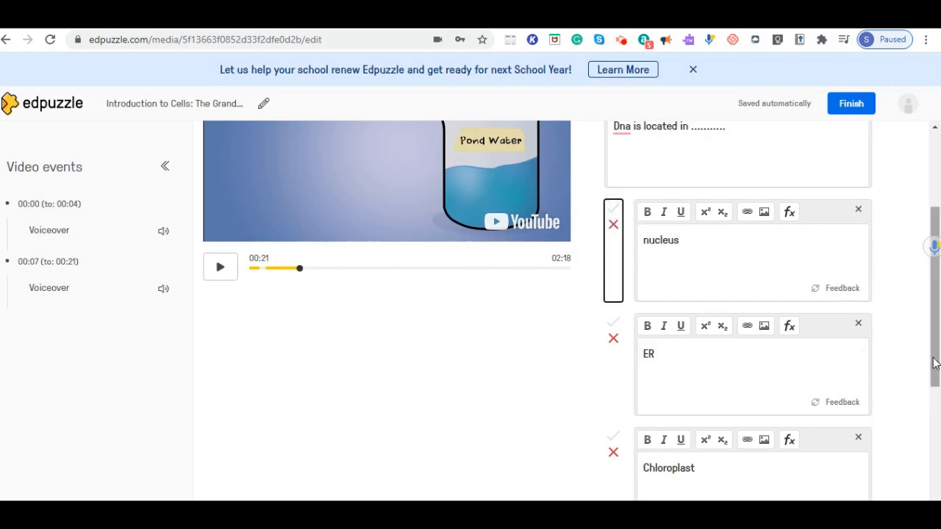
click(614, 210)
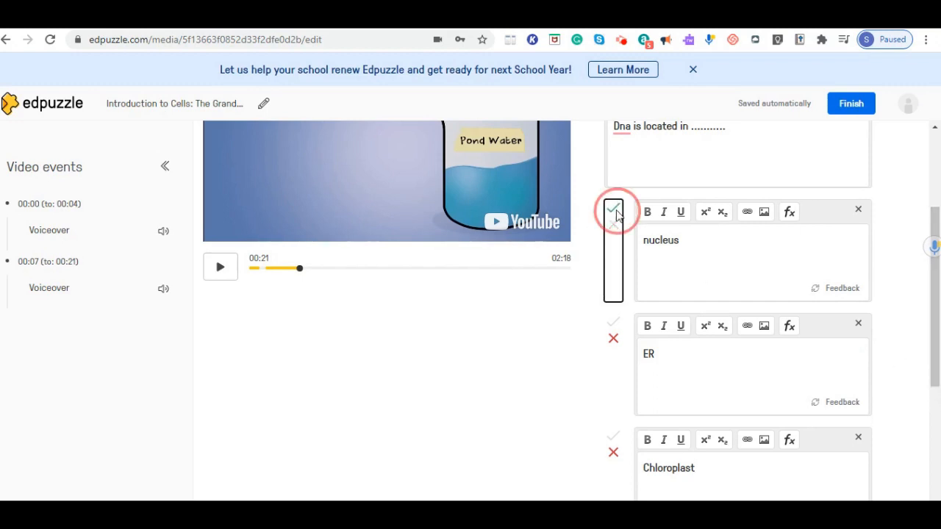
scroll(926, 350, down, 3)
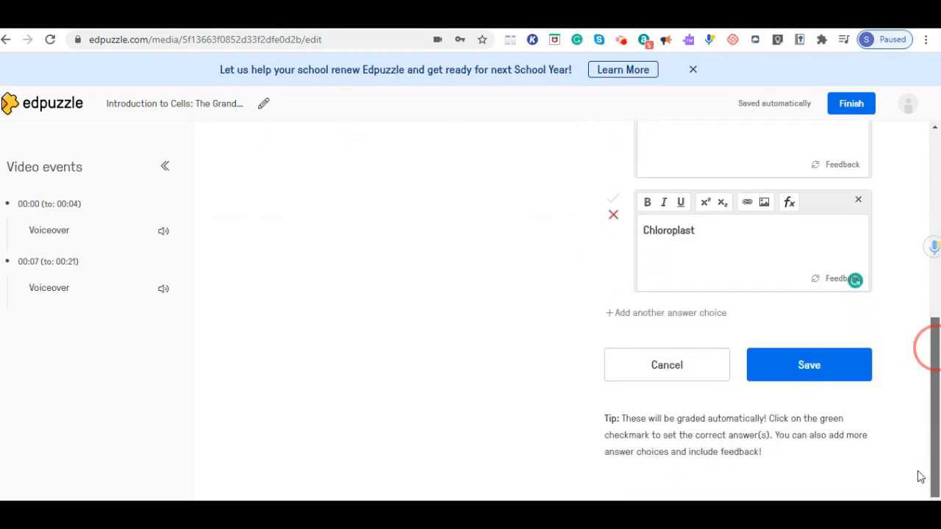
click(821, 365)
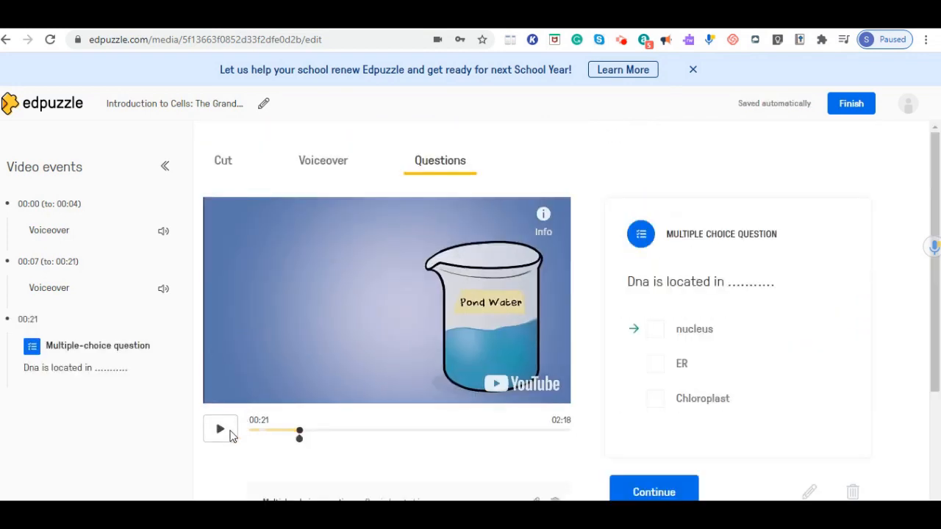
Step: Add an open-ended question at 00:21 with the text "type your question." and save it
click(228, 434)
click(934, 297)
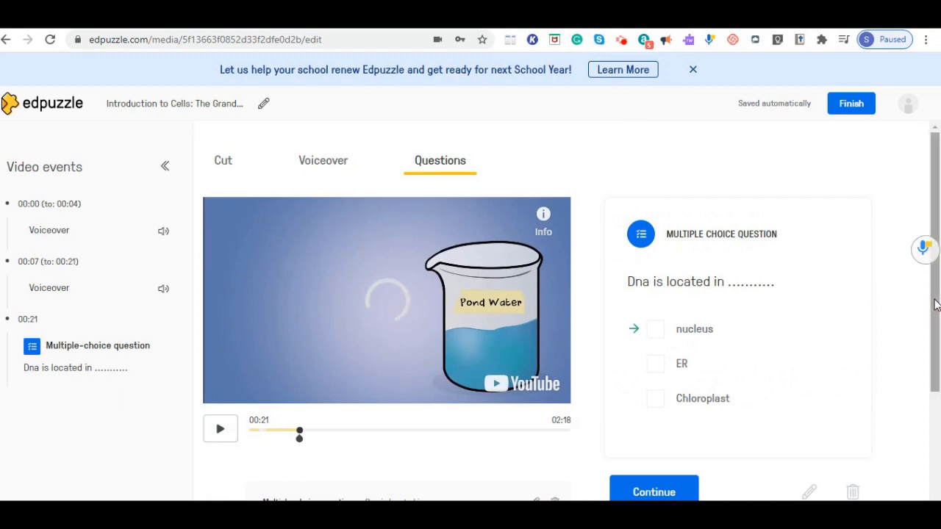
click(935, 300)
drag(935, 307, 923, 374)
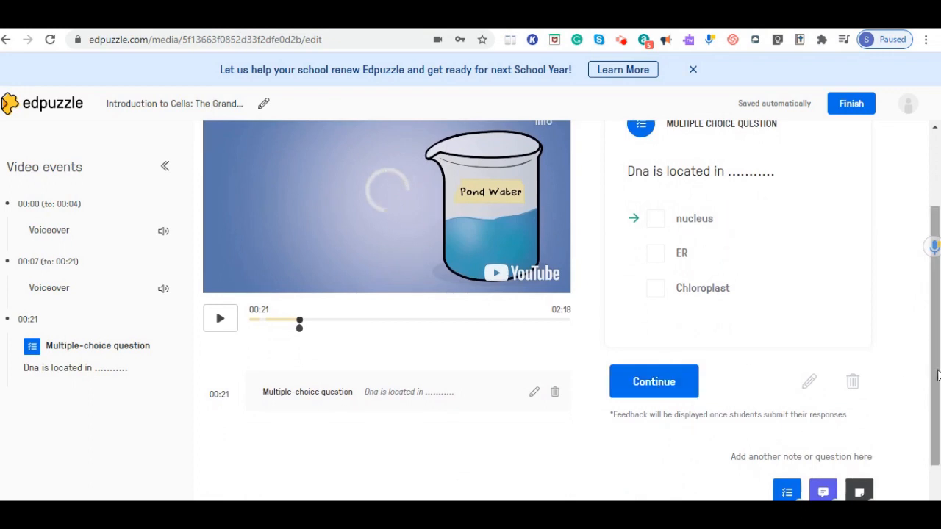
drag(930, 371, 886, 405)
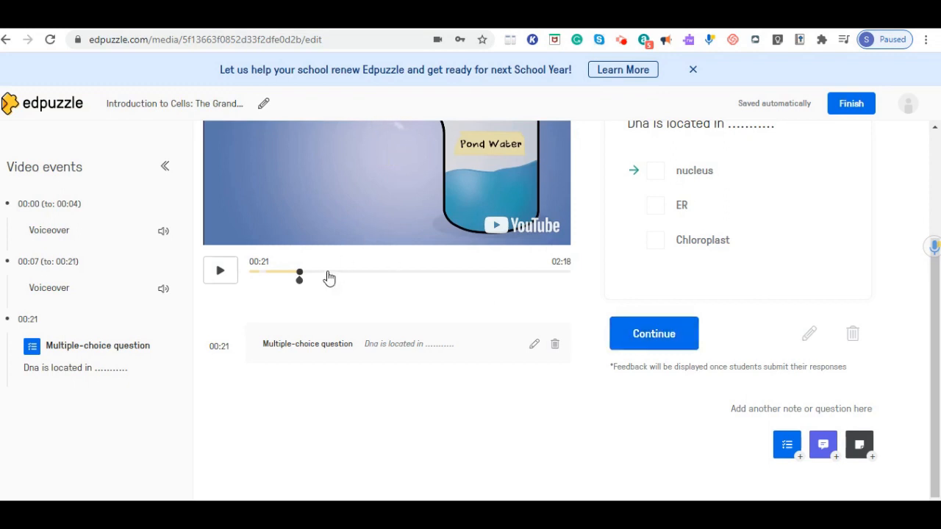
click(823, 447)
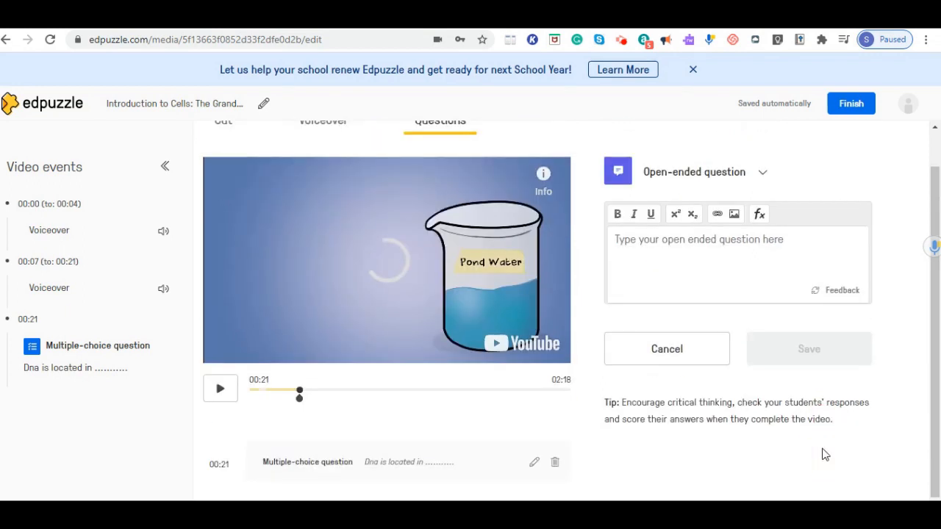
click(742, 244)
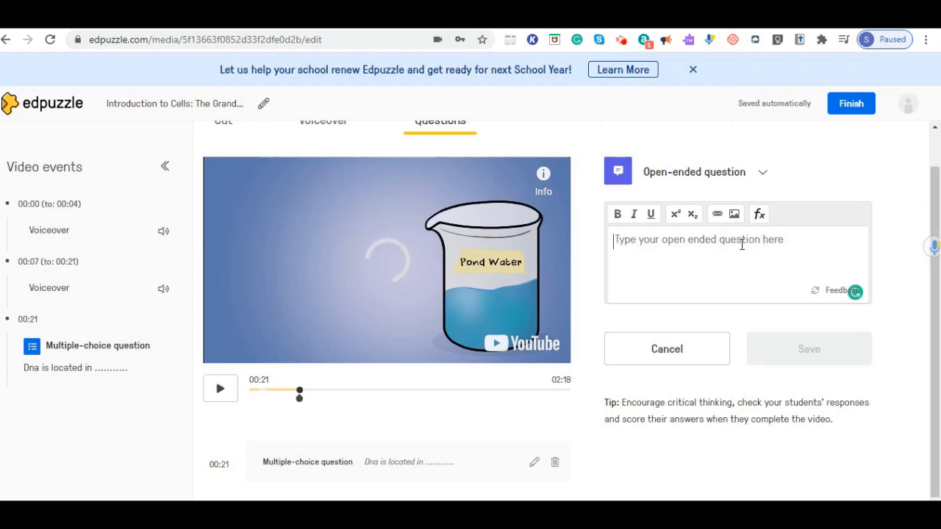
text(type )
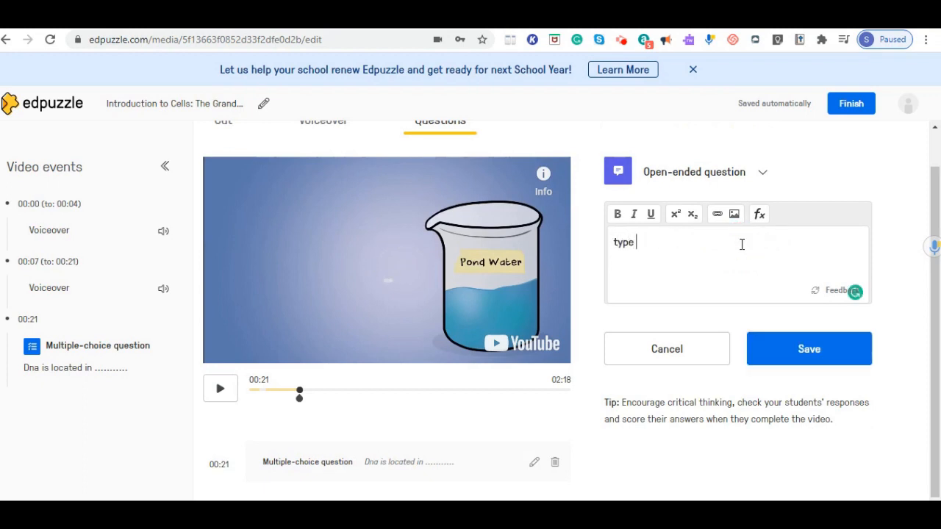
text(ypu)
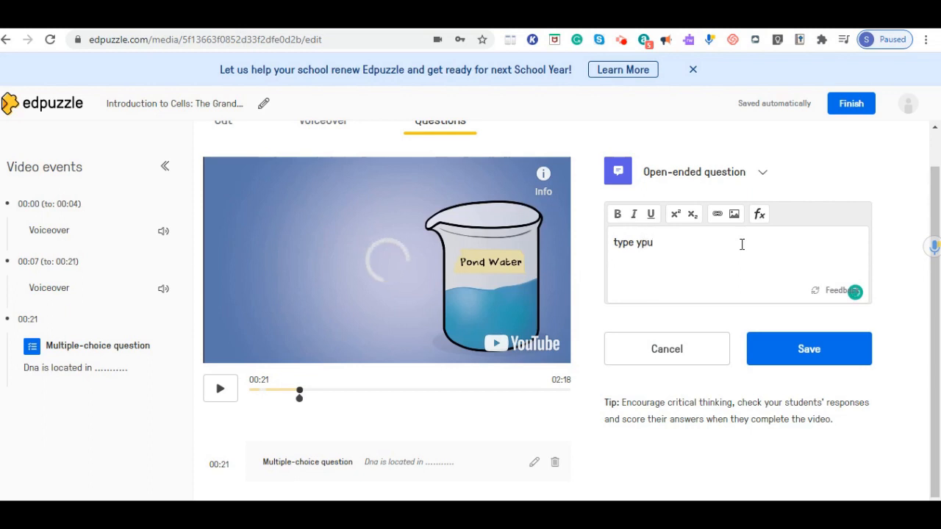
key(BackSpace)
key(BackSpace)
text(our)
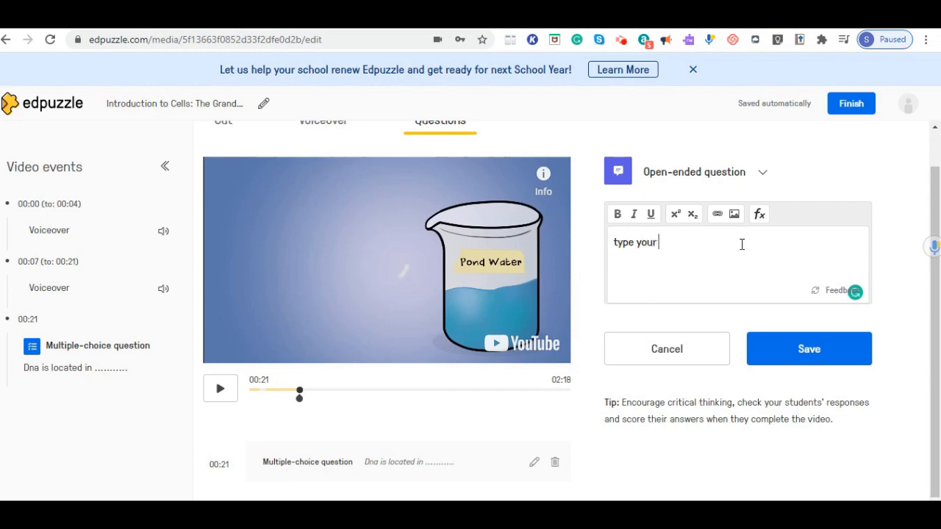
text( question)
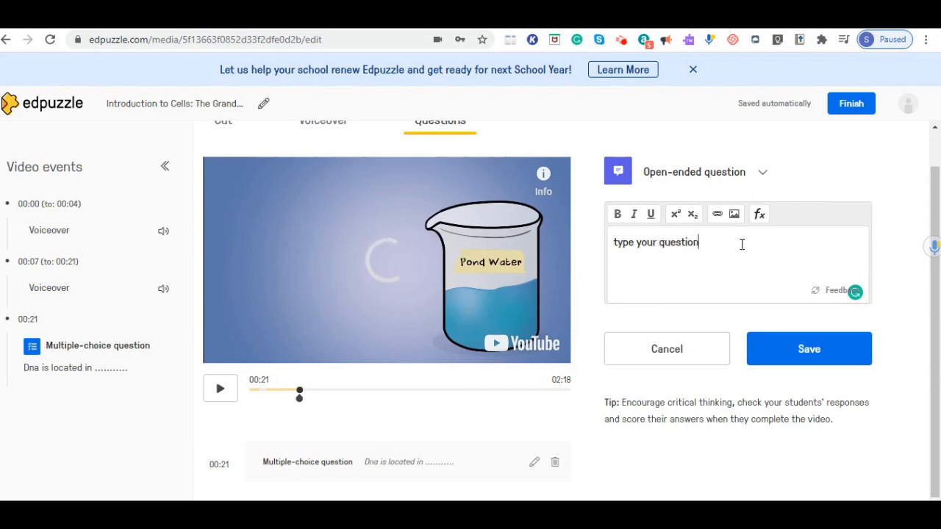
text(.)
click(831, 349)
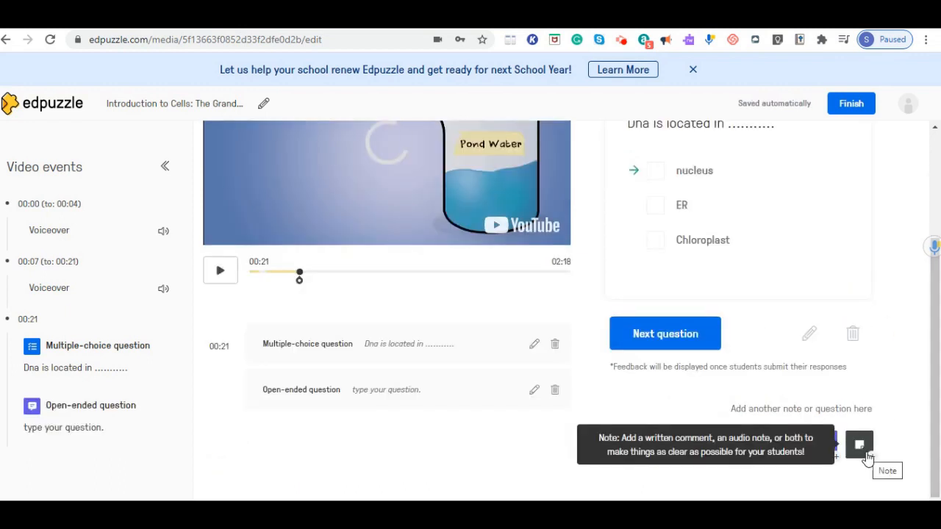
Step: Step through both questions at 00:21, resume the video, pause it and jump to 00:46
click(702, 345)
click(667, 286)
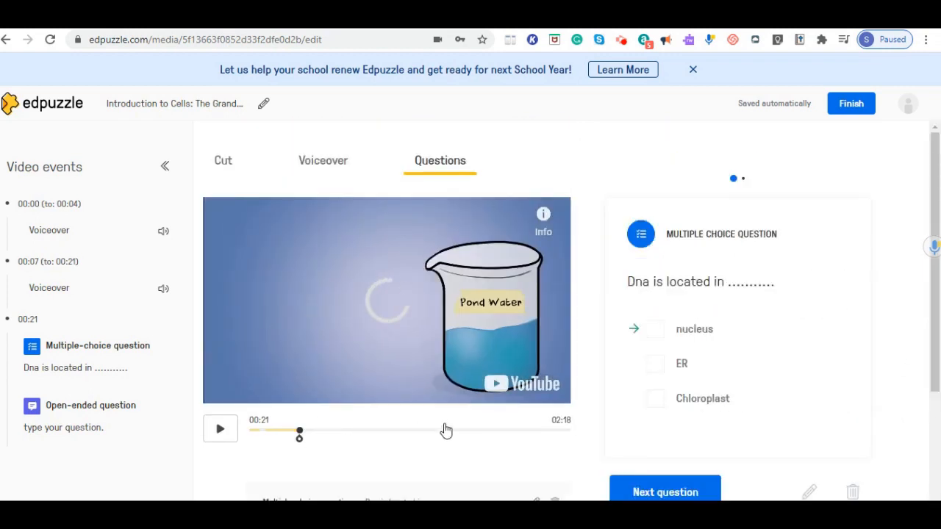
click(634, 490)
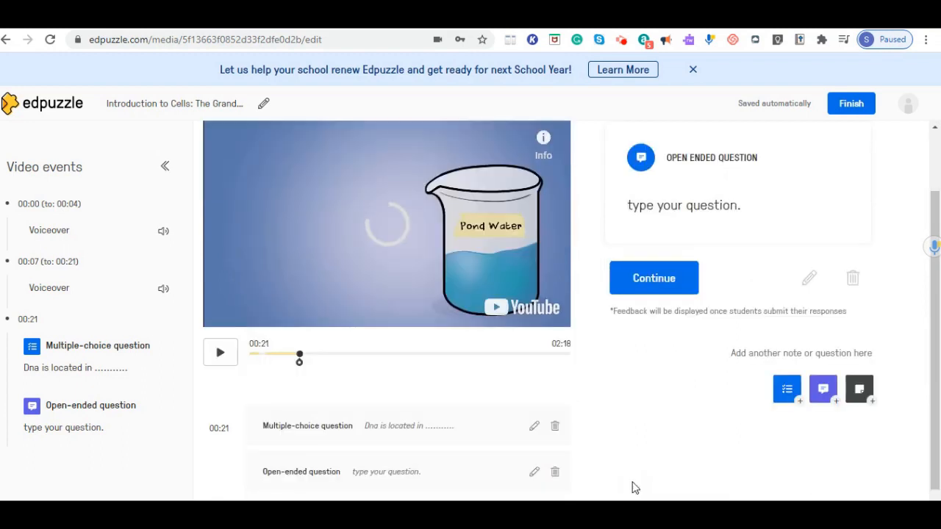
click(630, 293)
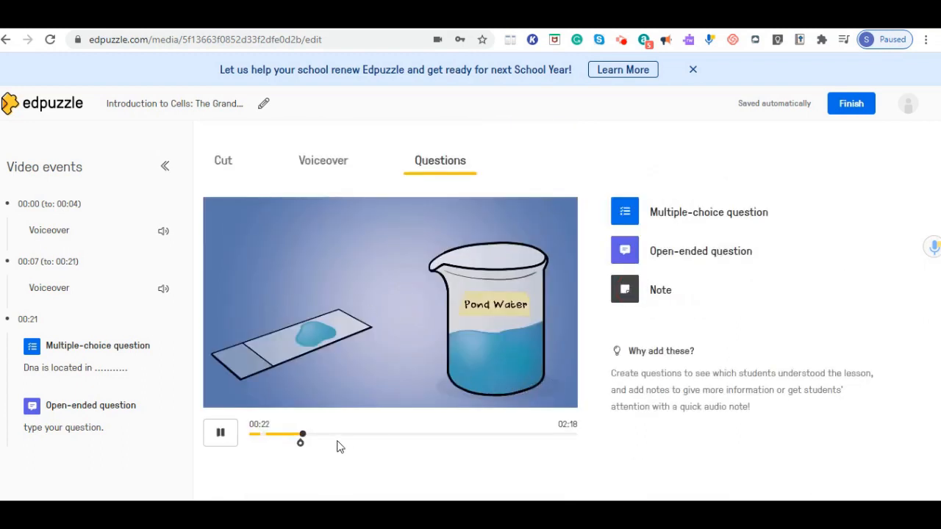
click(229, 438)
click(361, 439)
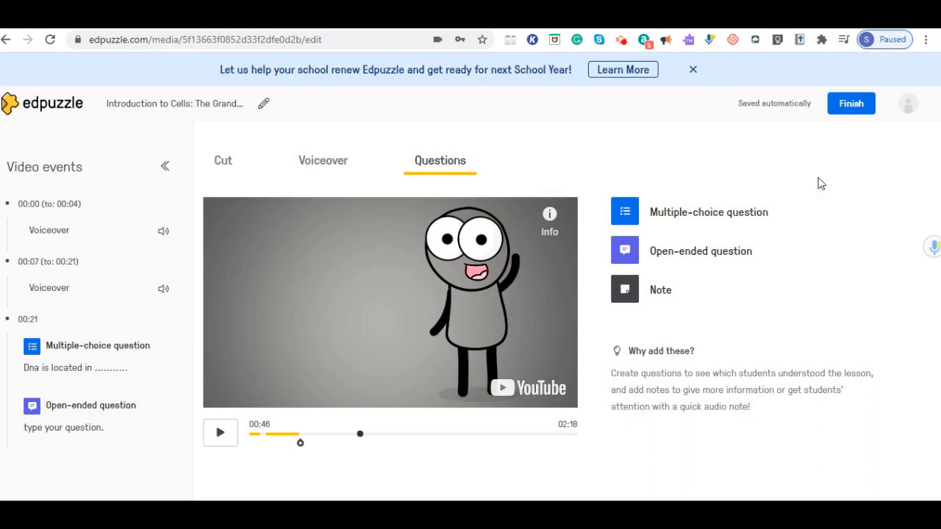
Step: Finish editing the video and open its options for assigning it to a class
click(850, 105)
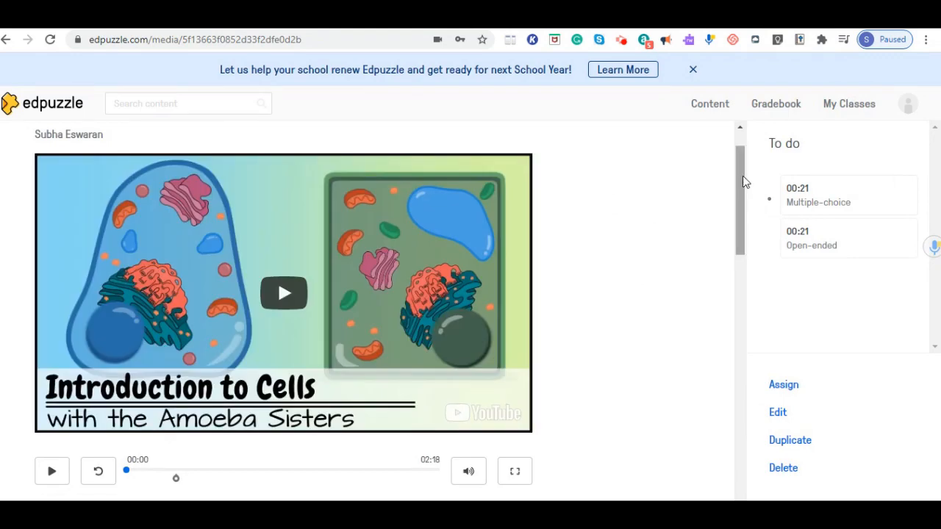
mouse_move(740, 178)
mouse_down()
mouse_move(734, 265)
mouse_move(742, 169)
mouse_up()
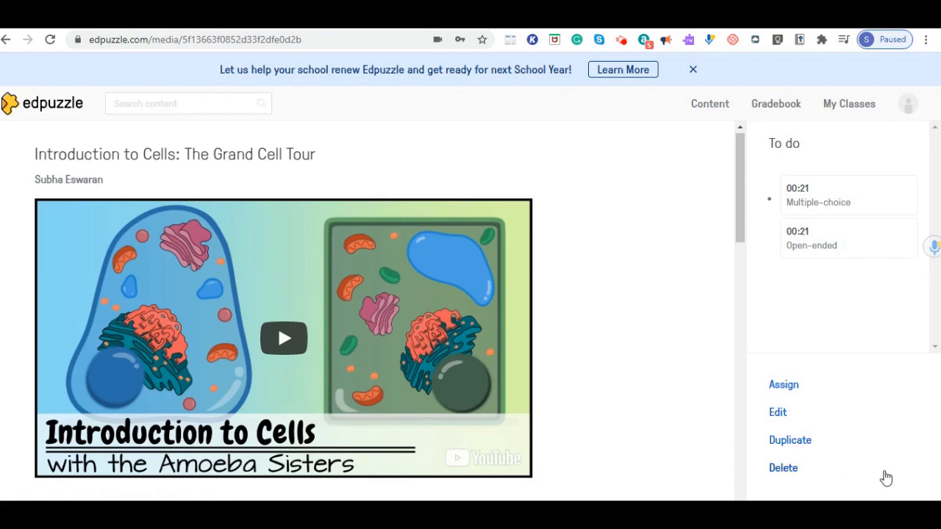
click(802, 389)
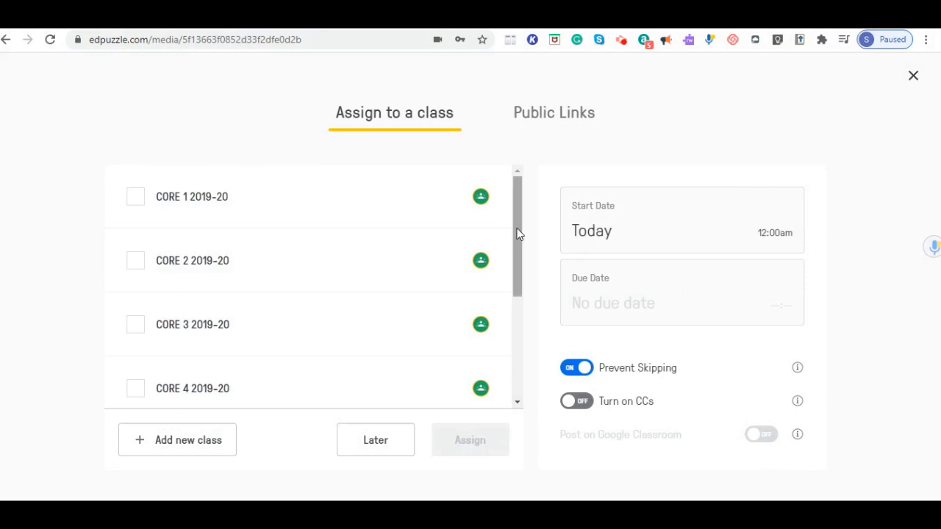
Step: Select the Test 1 and Demo class classes as recipients of the video assignment
drag(517, 234, 514, 340)
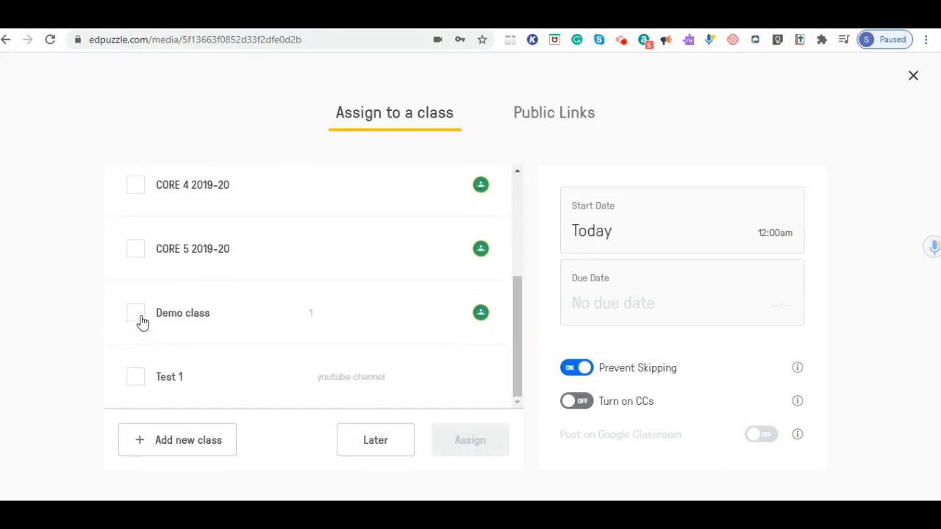
click(134, 373)
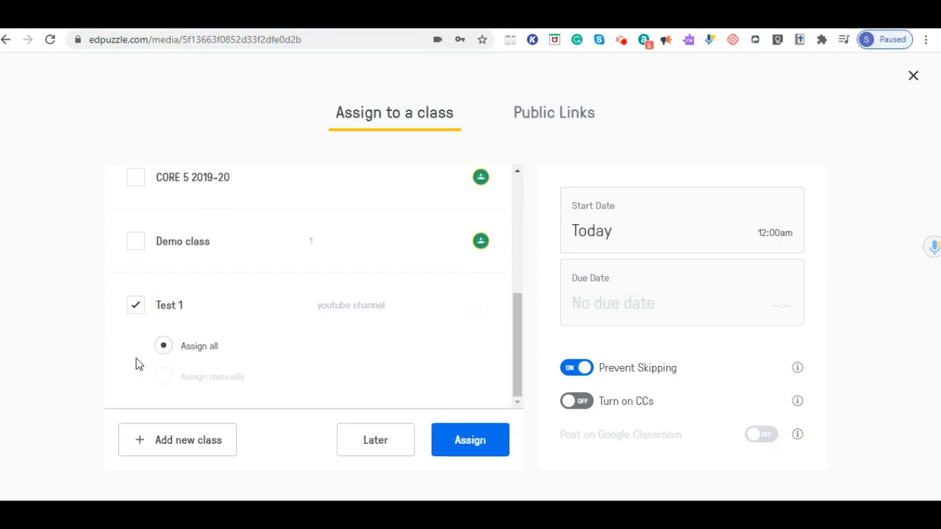
click(137, 243)
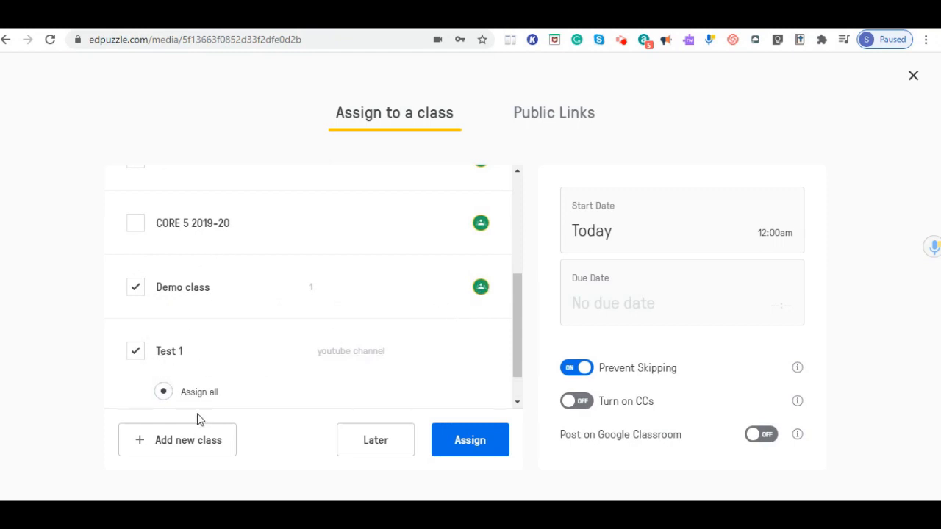
Step: Try to set the assignment's due date to July 20th
click(701, 236)
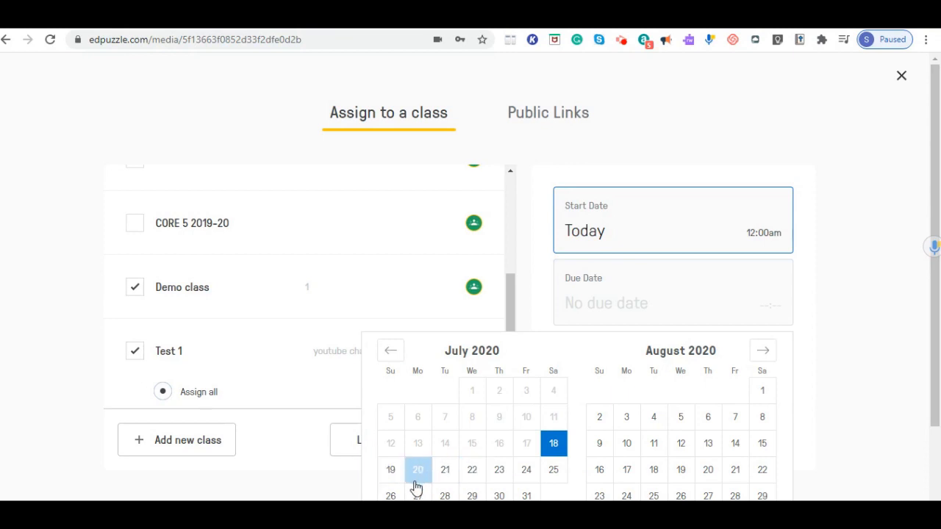
click(872, 283)
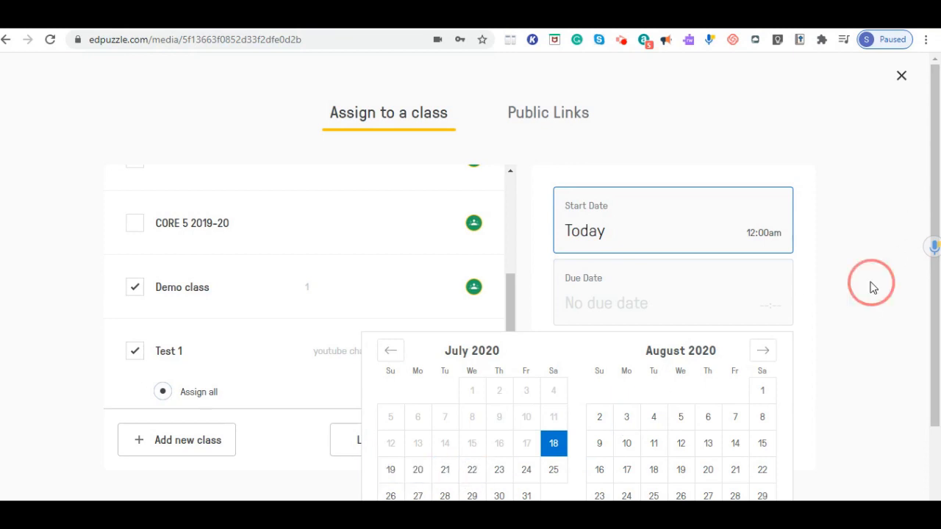
click(669, 295)
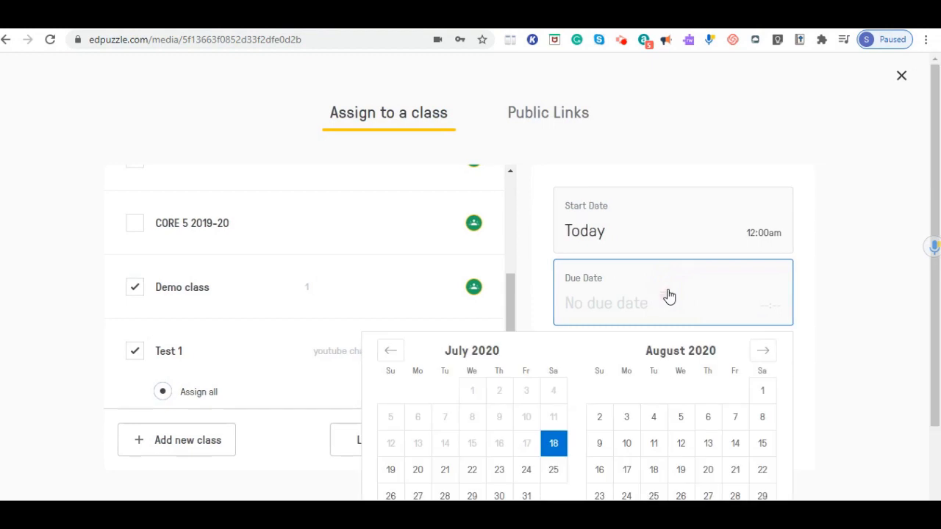
click(419, 474)
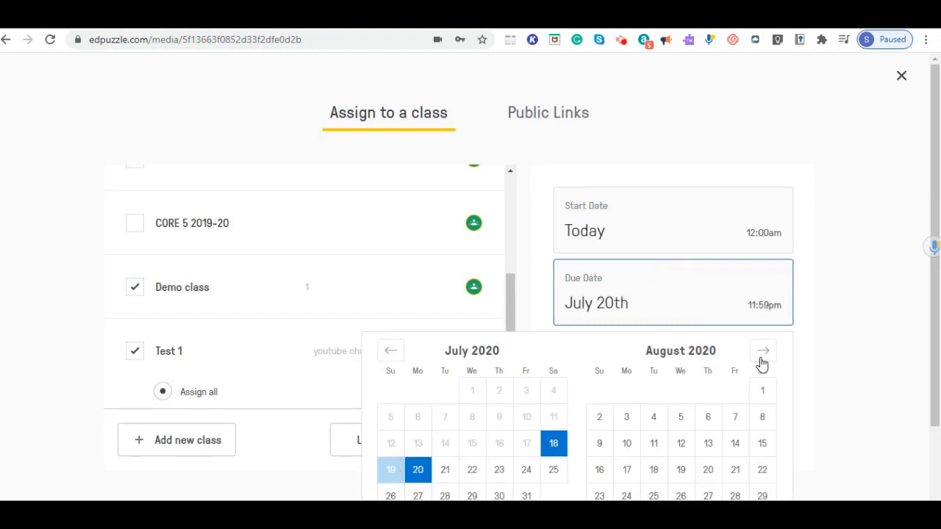
scroll(936, 324, down, 2)
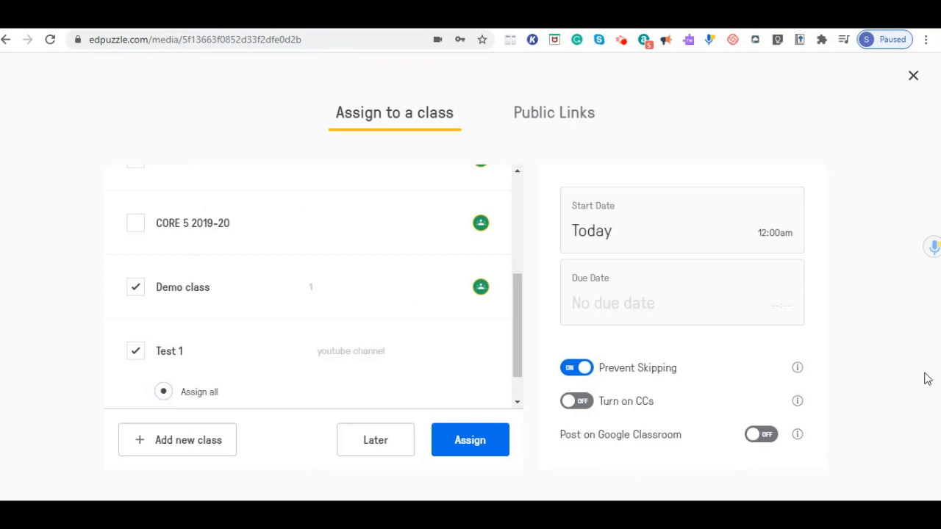
click(672, 298)
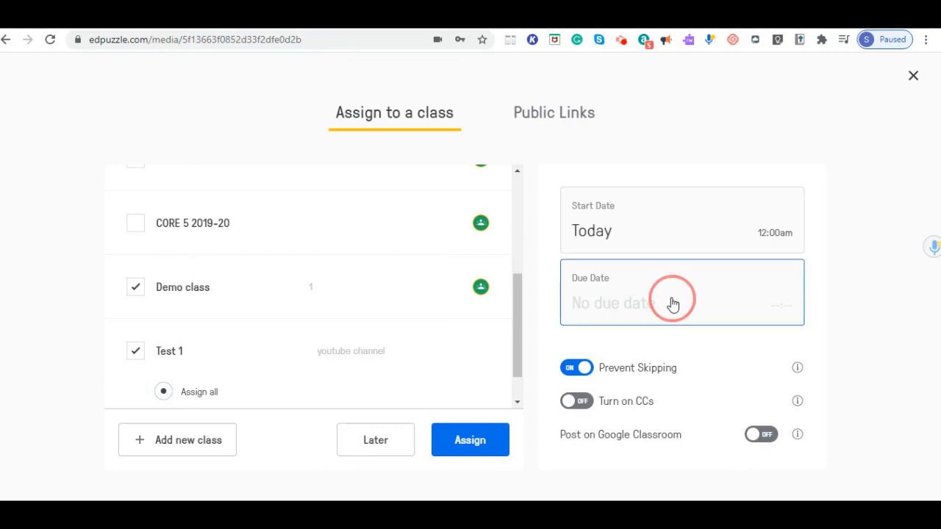
click(411, 478)
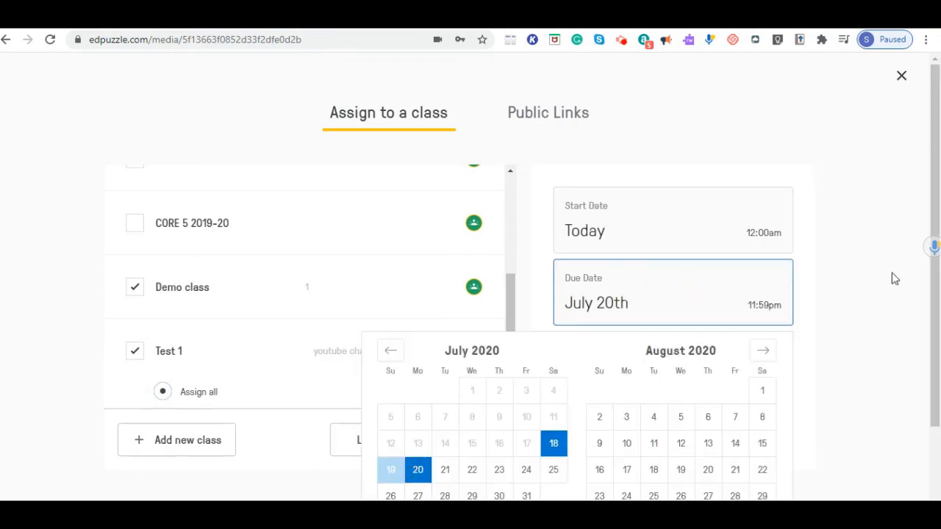
scroll(935, 294, down, 2)
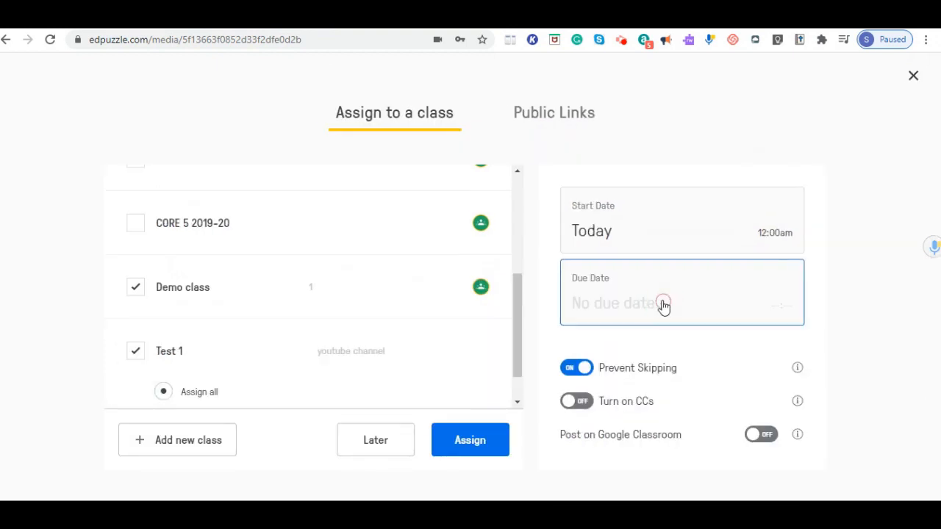
click(664, 305)
click(418, 470)
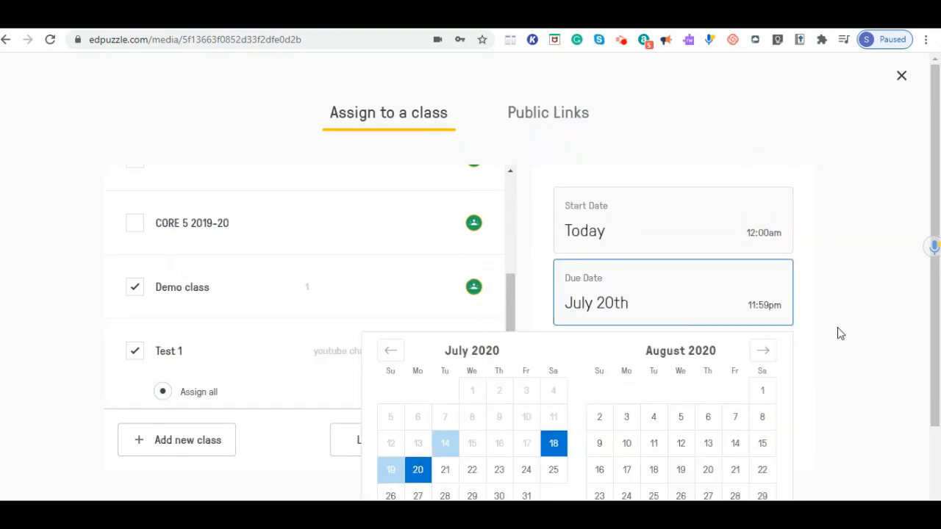
drag(934, 330, 940, 431)
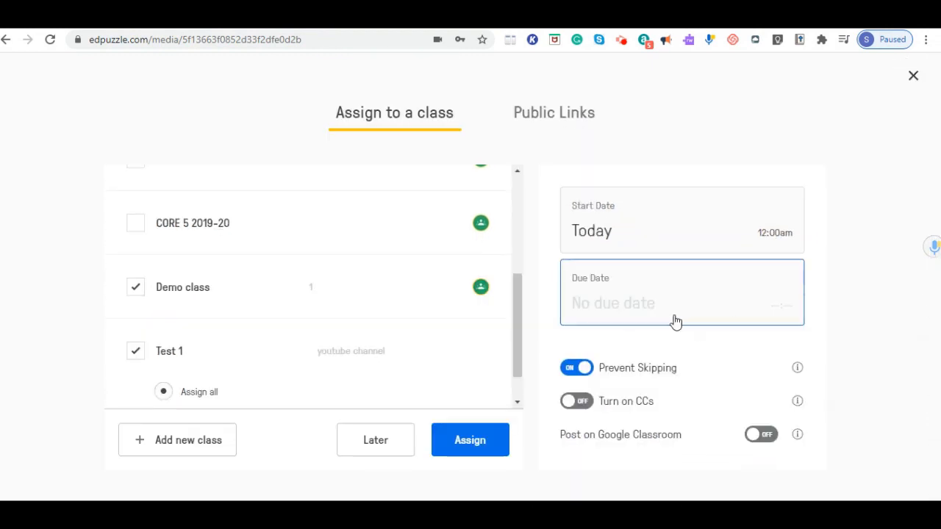
Step: Set the due date to July 21st at 11:59 pm, reducing the page zoom to 80% to reach and save it
click(651, 307)
click(446, 470)
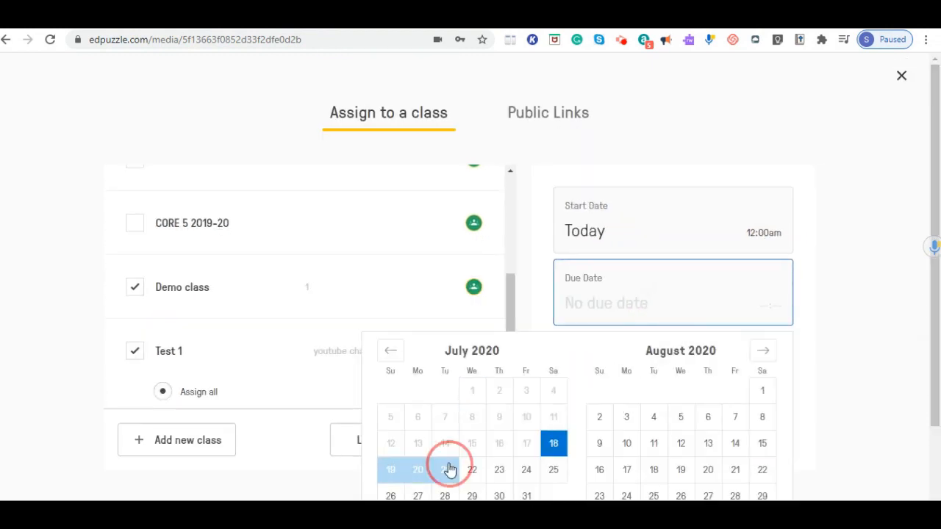
key(ctrl+minus)
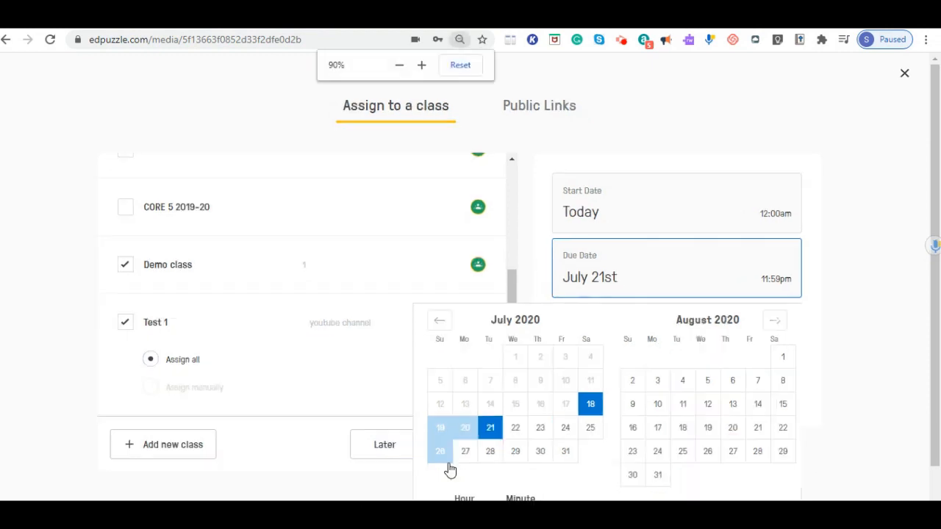
key(ctrl+minus)
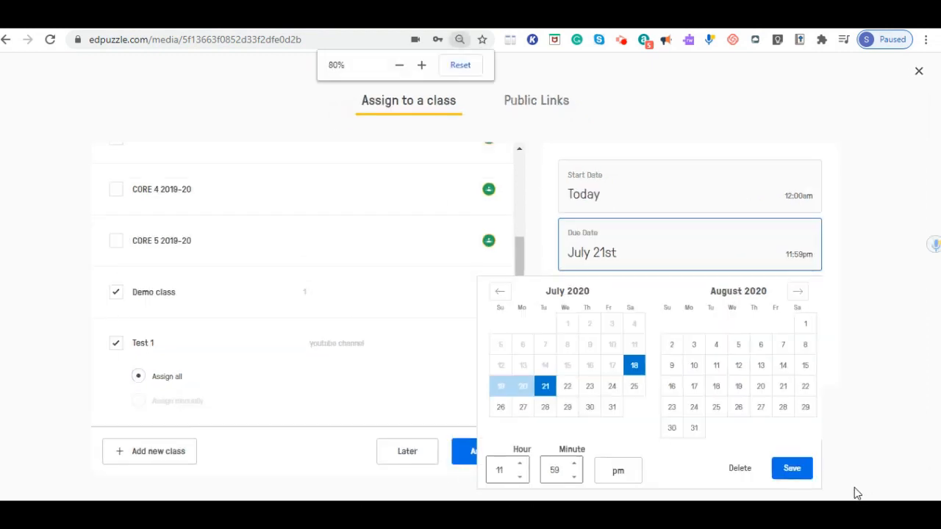
click(792, 471)
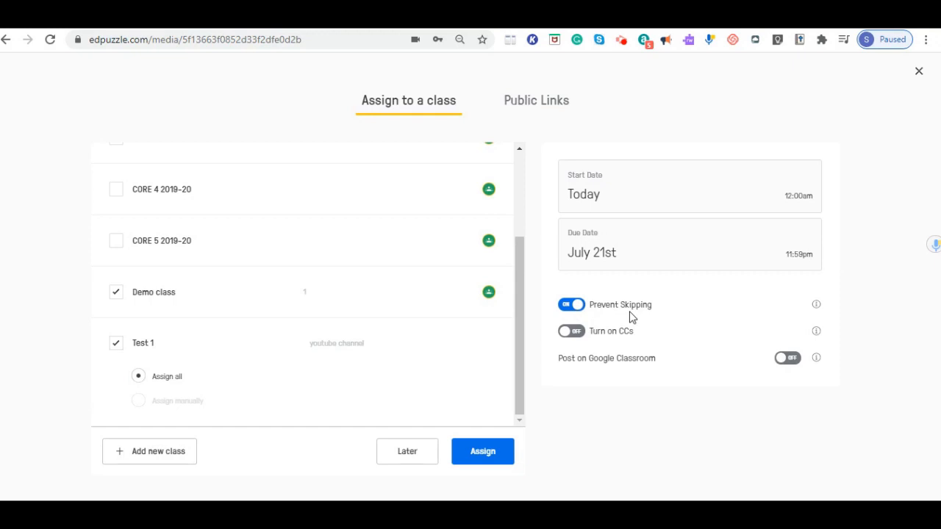
Step: Enable closed captions and posting on Google Classroom, and assign the video to the selected classes
click(573, 332)
click(788, 358)
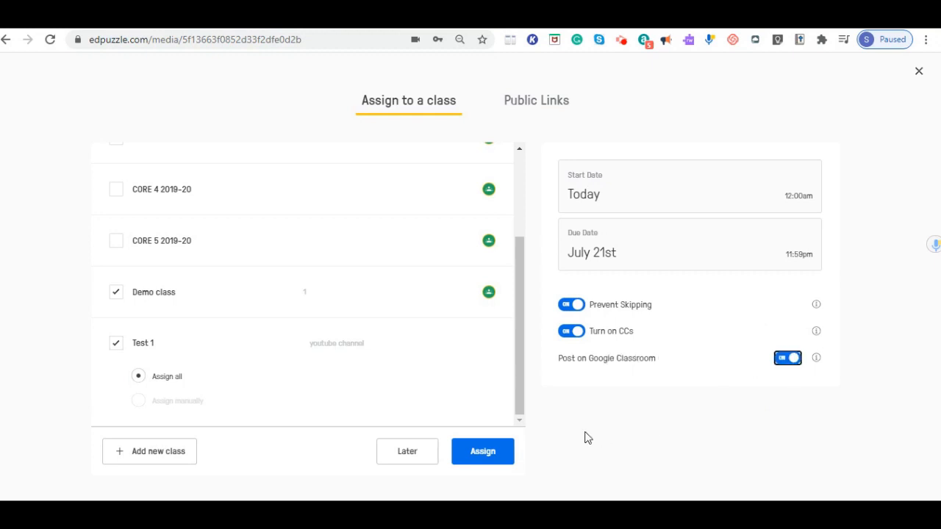
click(506, 458)
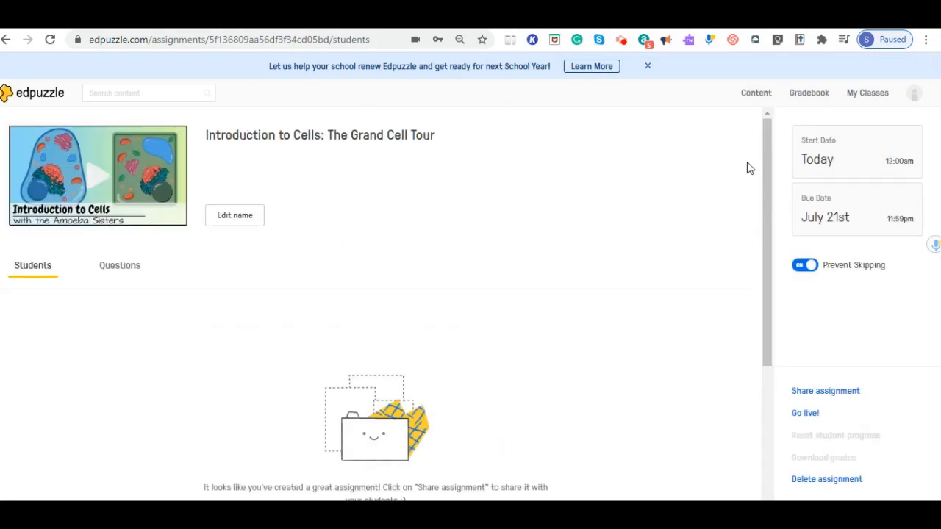
Step: Search the Edpuzzle channel's content for "cell" and filter the videos by the Science subject
click(761, 99)
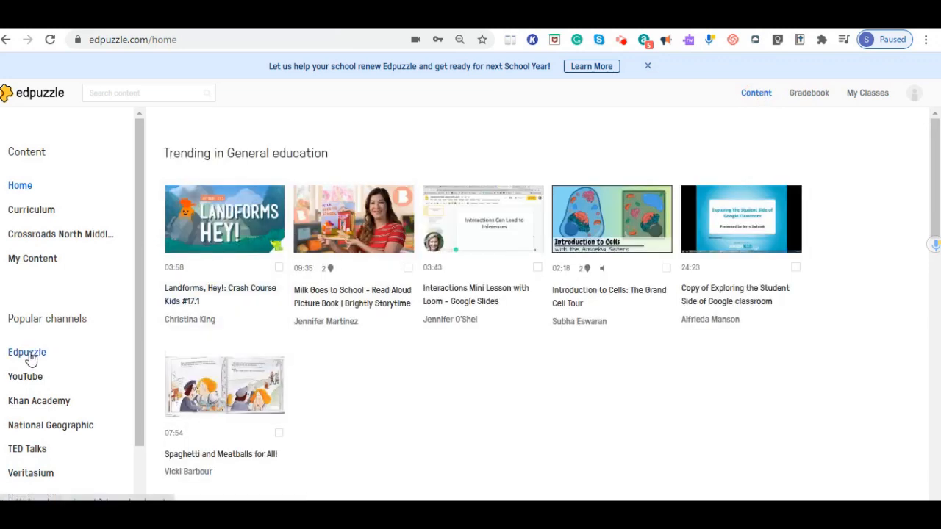
click(28, 353)
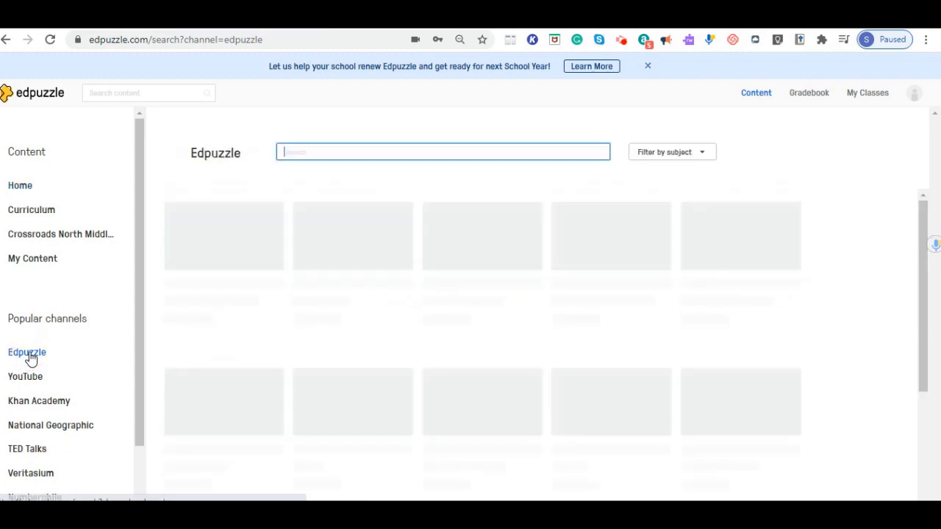
drag(136, 358, 141, 340)
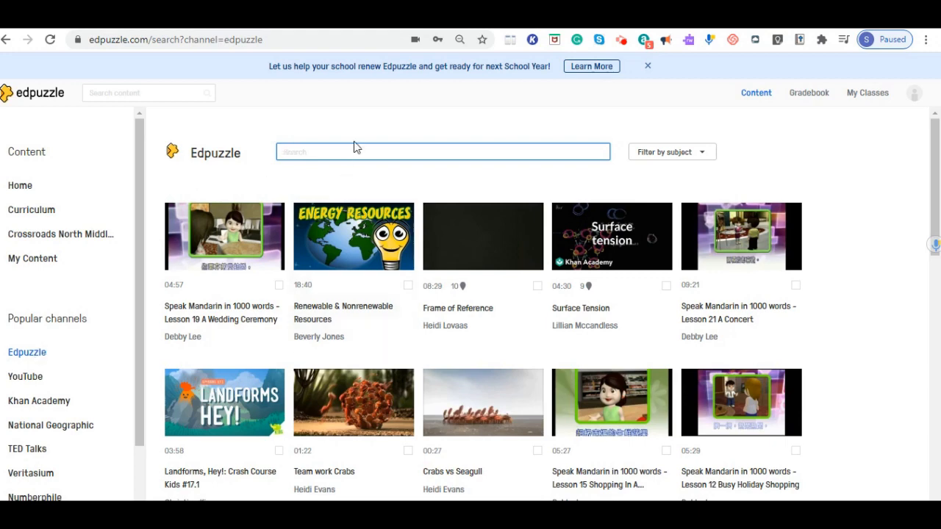
text(cell)
key(Return)
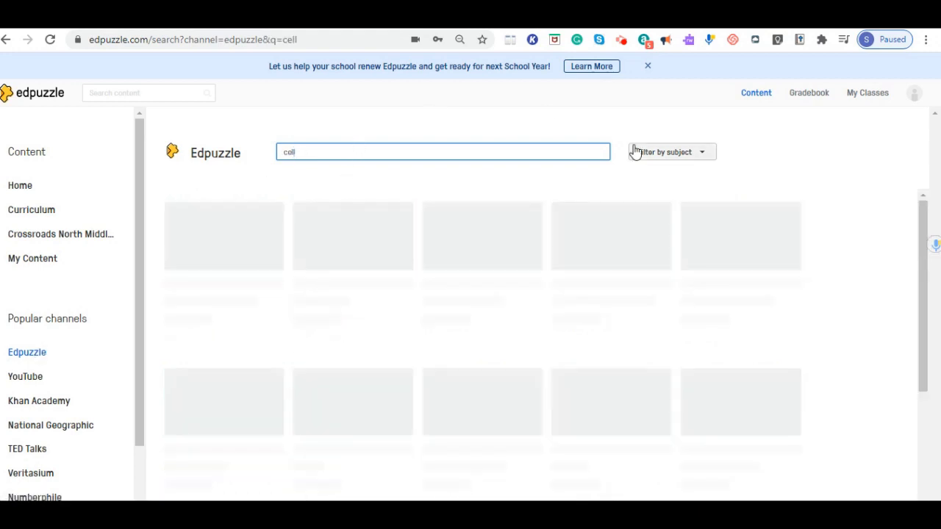
click(635, 151)
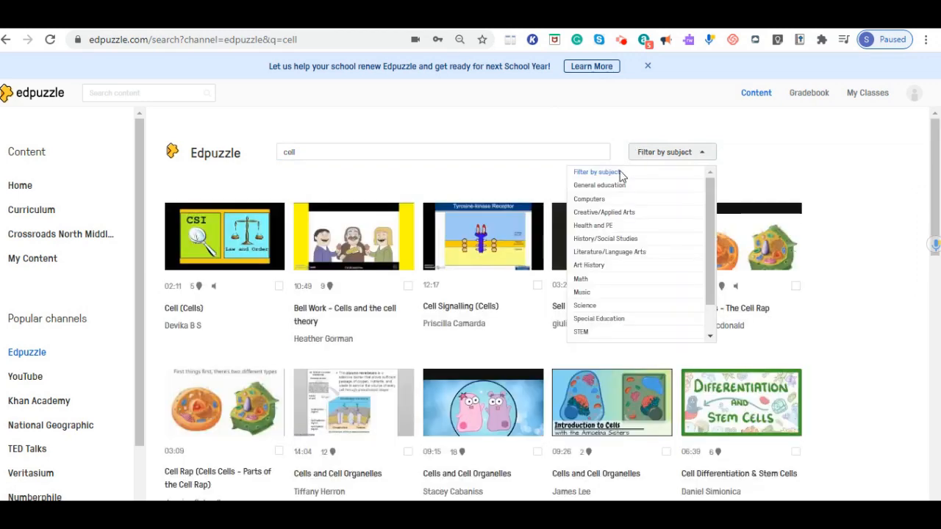
click(590, 304)
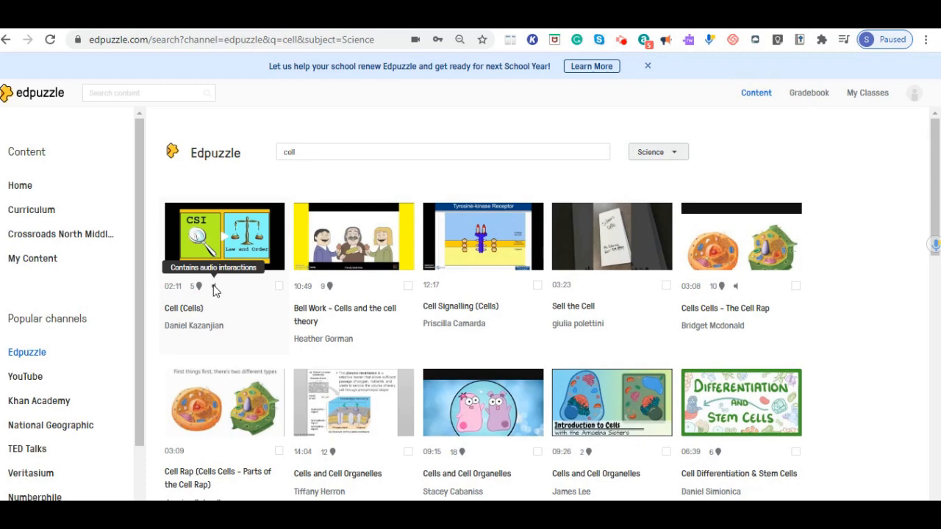
Step: Open the "Cell (Cells)" video and review its question markers and the other video versions
click(228, 238)
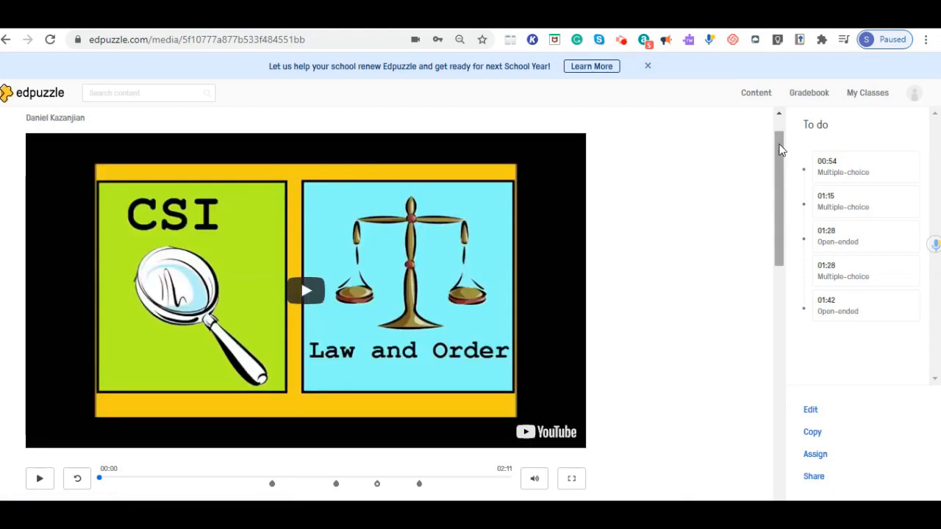
mouse_move(780, 143)
mouse_down()
mouse_move(776, 184)
mouse_move(774, 142)
mouse_move(778, 151)
mouse_up()
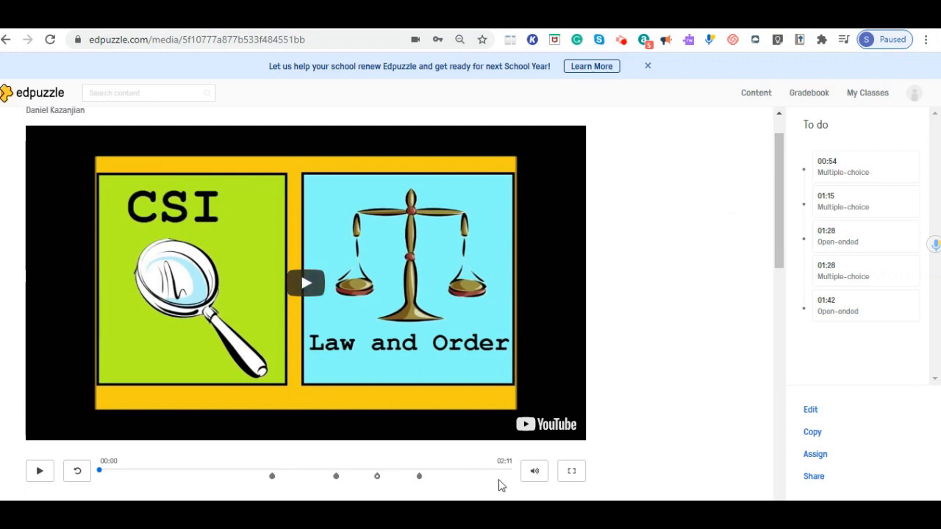
drag(781, 241, 780, 213)
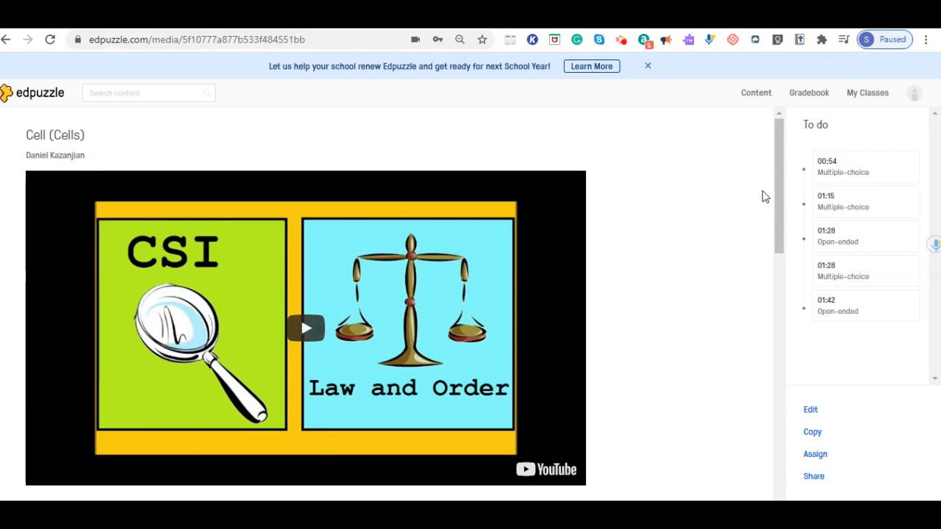
drag(781, 216, 774, 294)
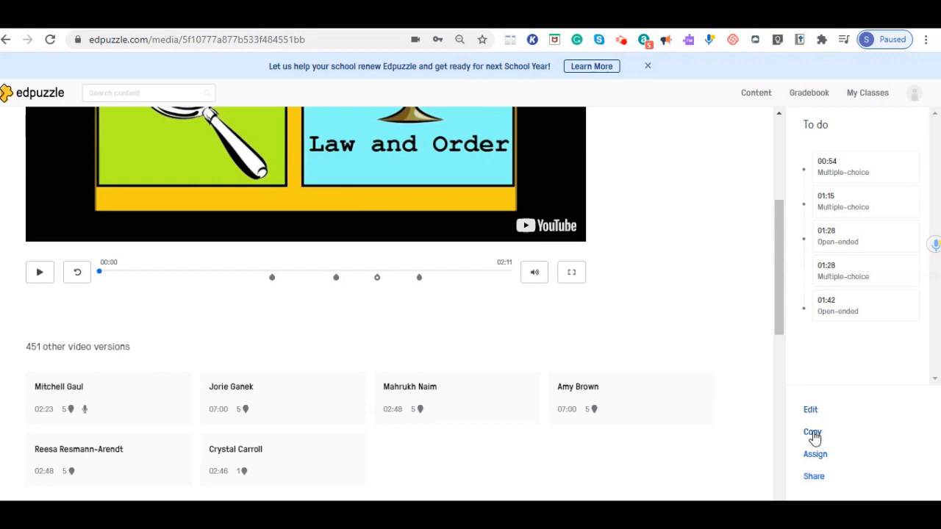
Step: Copy the "Cell (Cells)" video to your own content and open the copy for watching
click(813, 435)
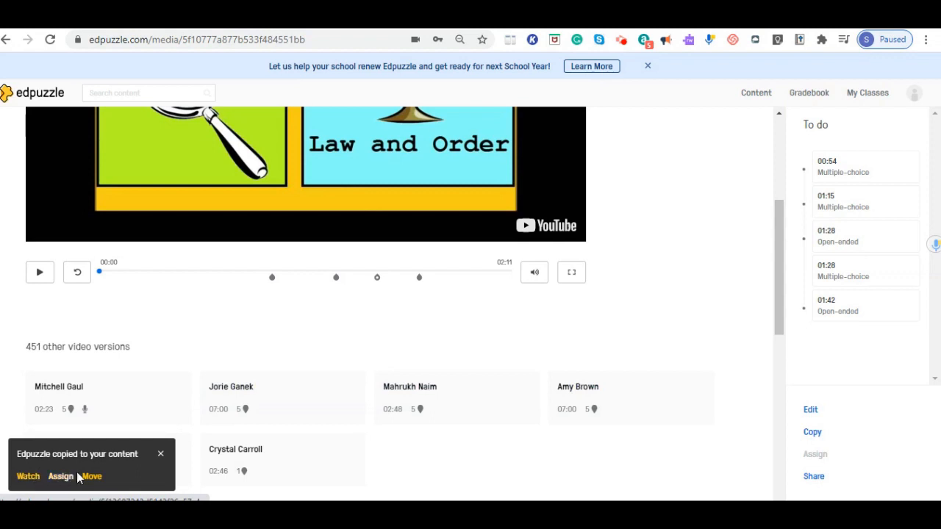
drag(777, 326, 785, 193)
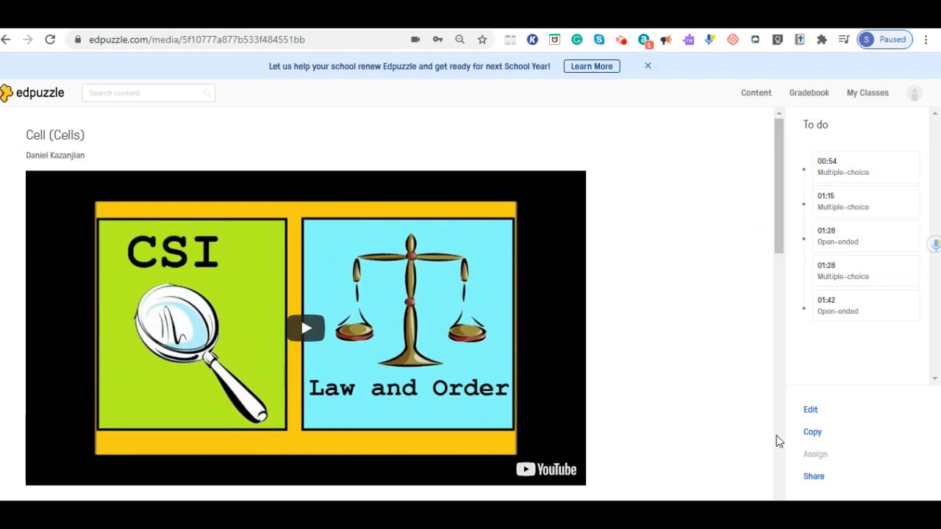
click(817, 437)
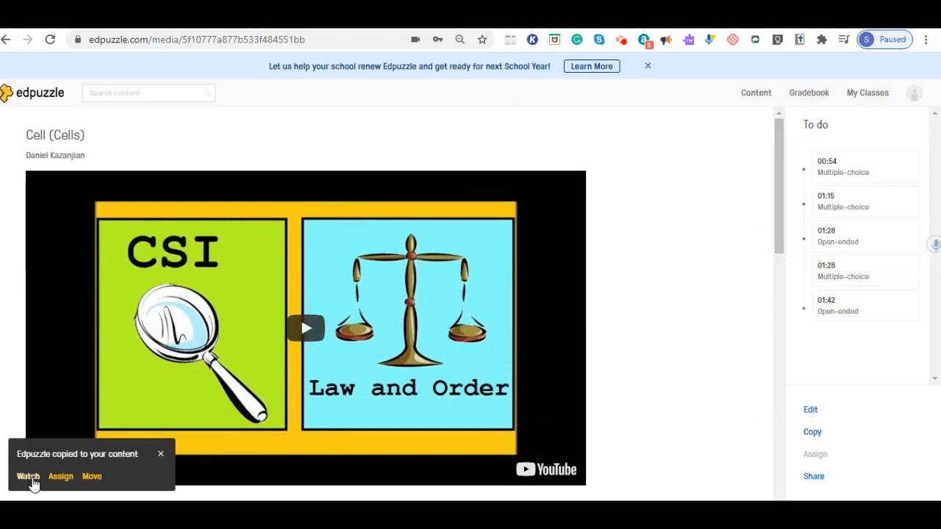
click(29, 477)
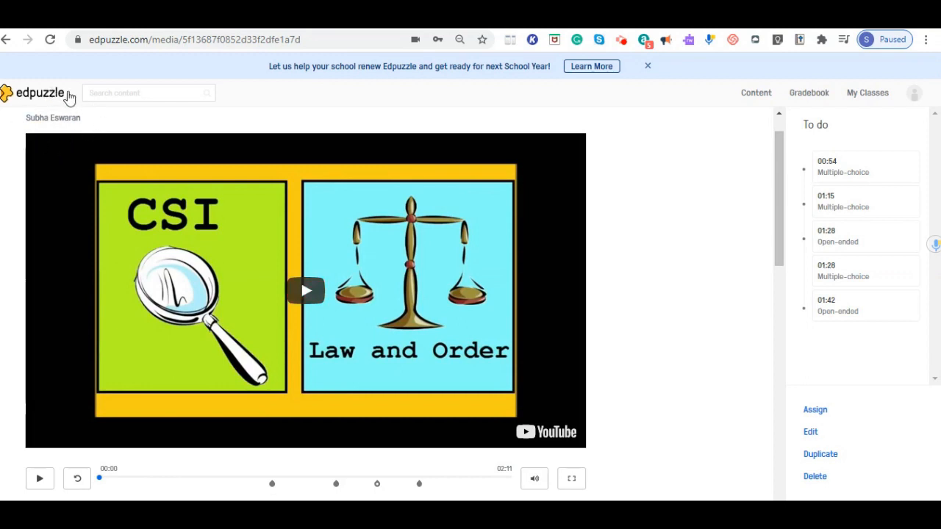
Step: Look over the class assignment options for the copied "Cell (Cells)" video and close them without assigning
click(811, 411)
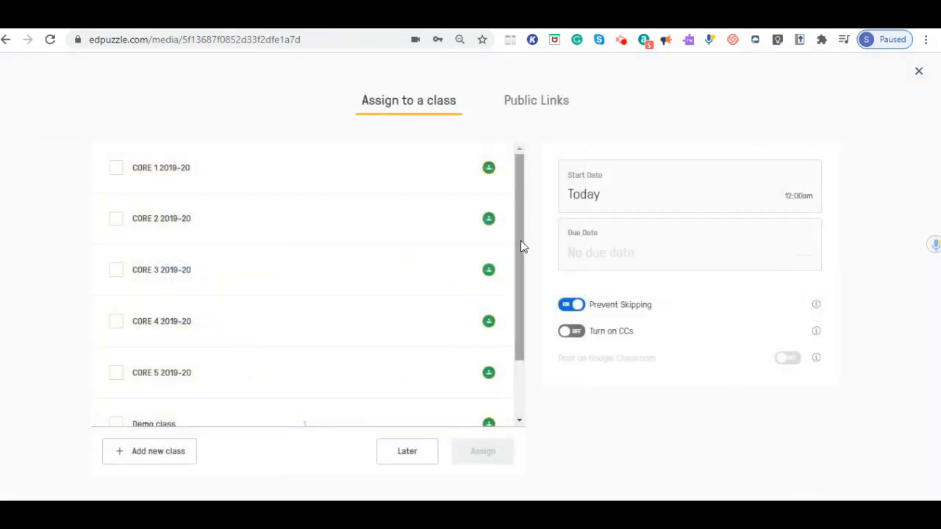
drag(520, 240, 539, 148)
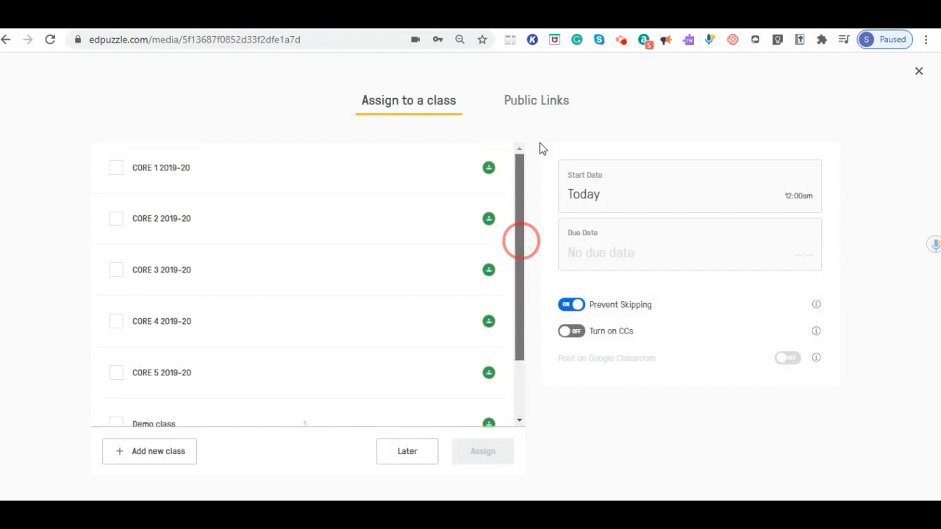
click(917, 73)
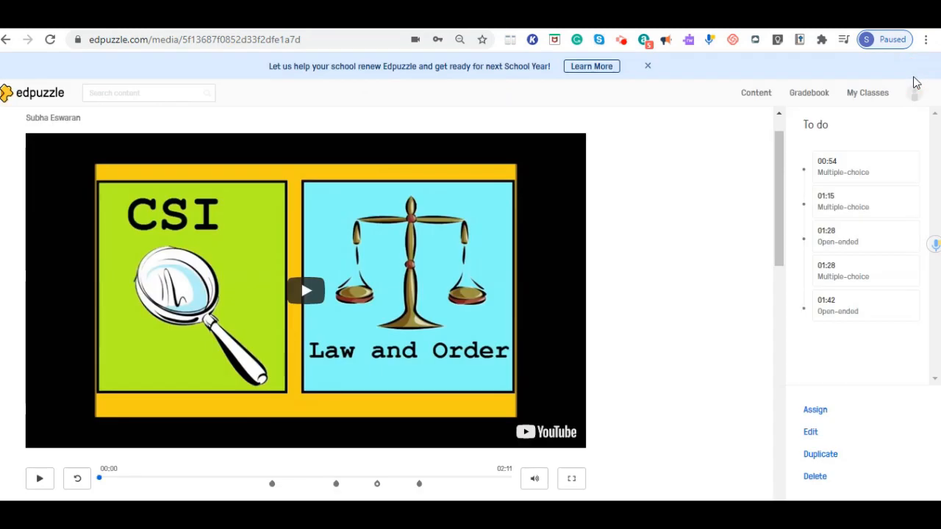
Step: Return to the content home page, clear the overlays, and open the gradebook
click(646, 66)
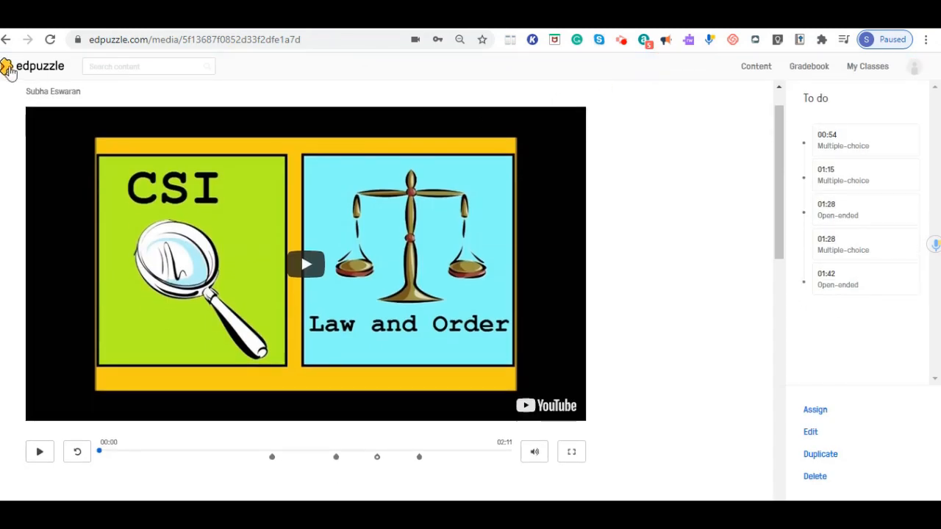
click(21, 71)
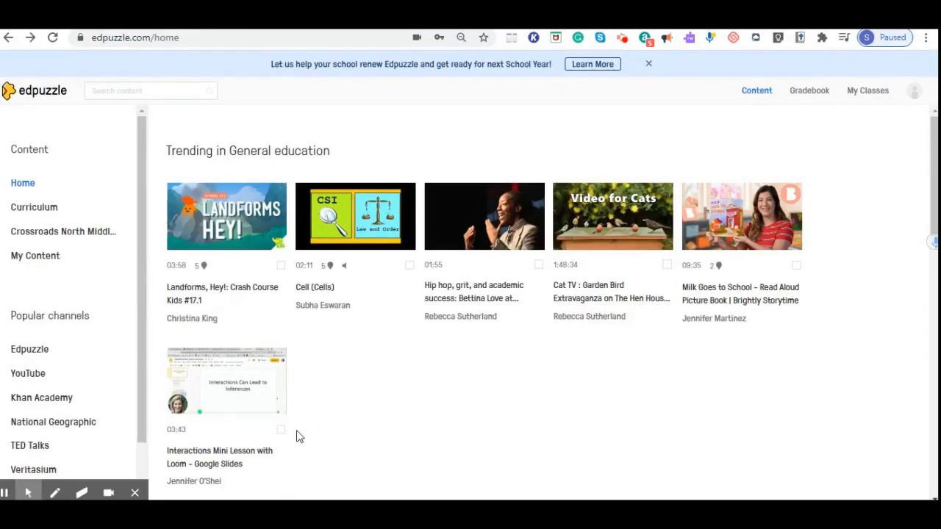
click(133, 494)
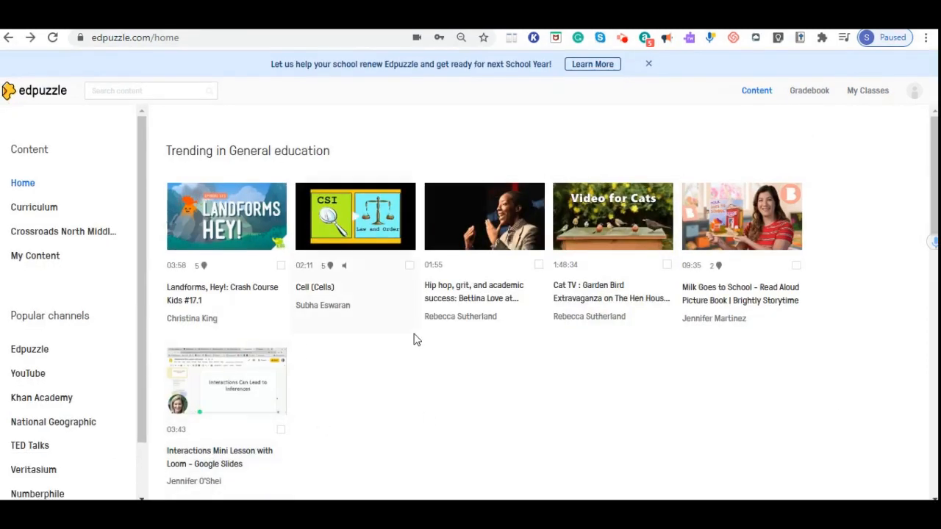
click(806, 95)
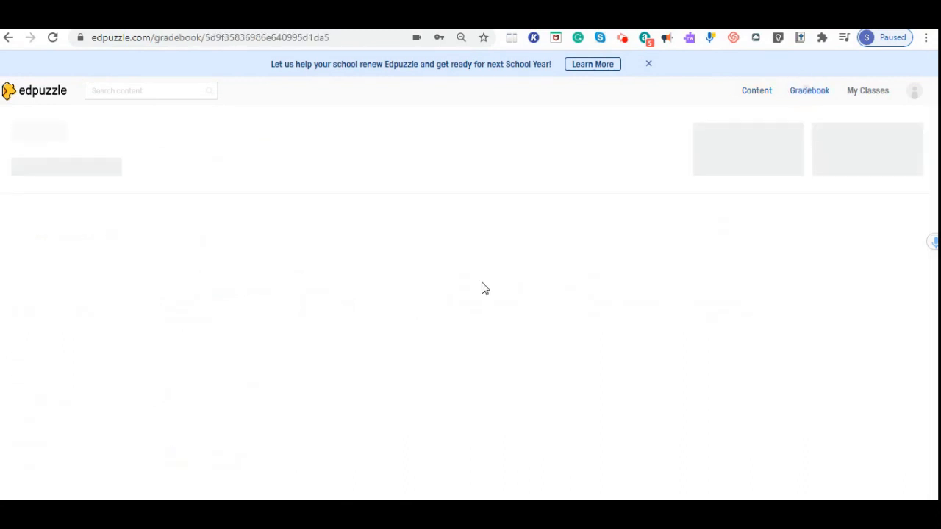